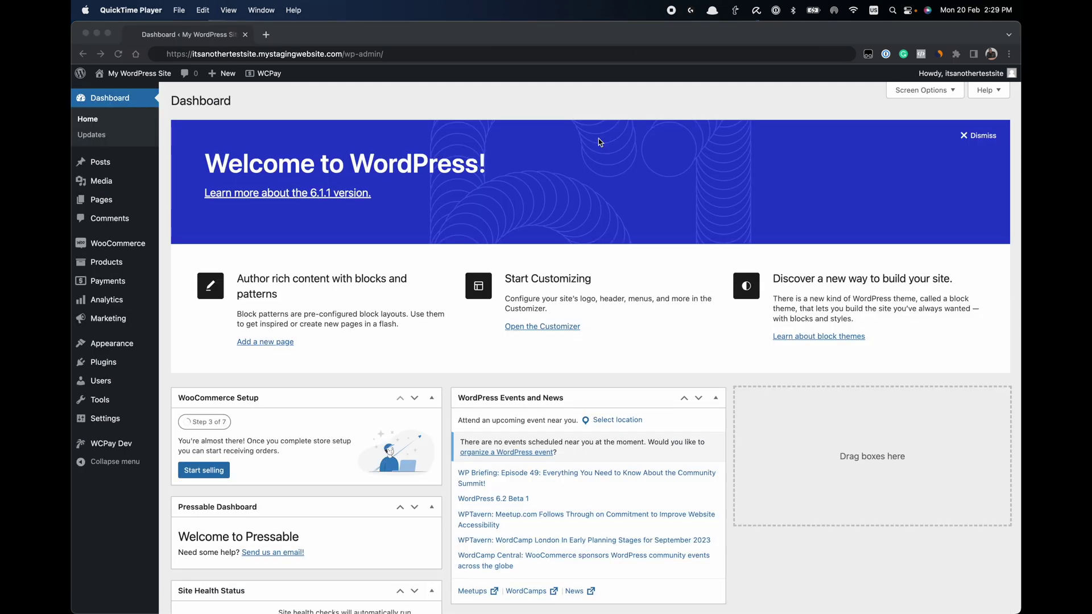
click(436, 55)
key(Escape)
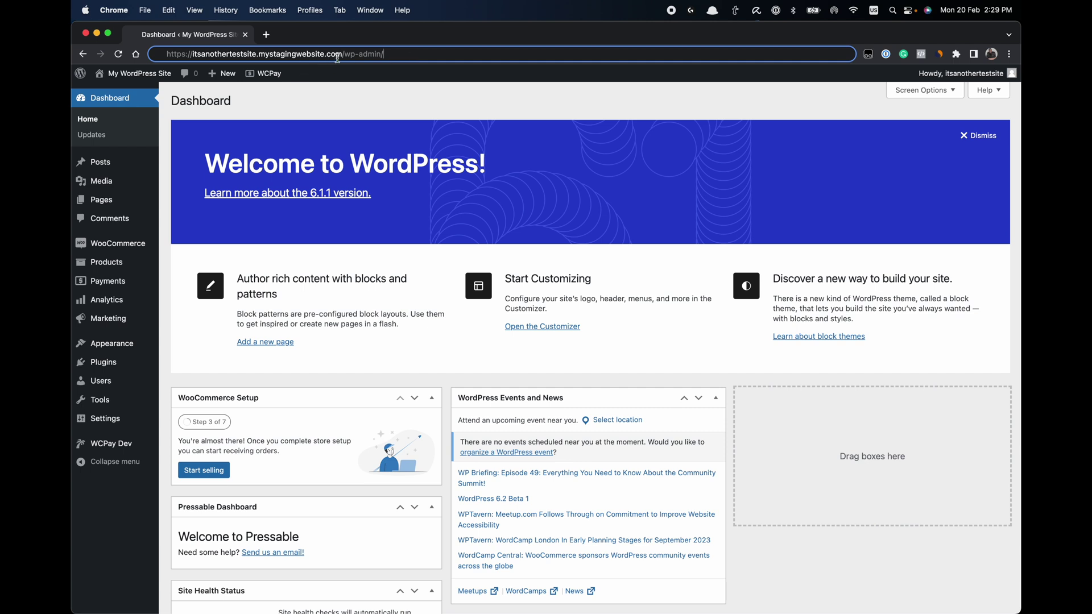
click(365, 90)
scroll(379, 299, down, 2)
scroll(398, 256, up, 2)
scroll(432, 264, down, 10)
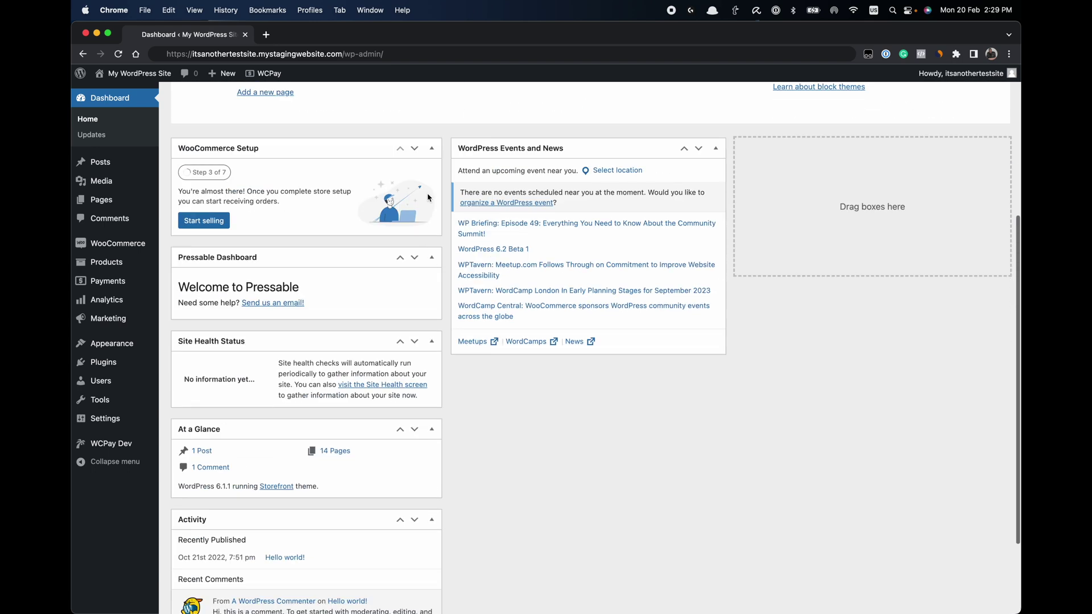
scroll(455, 139, up, 5)
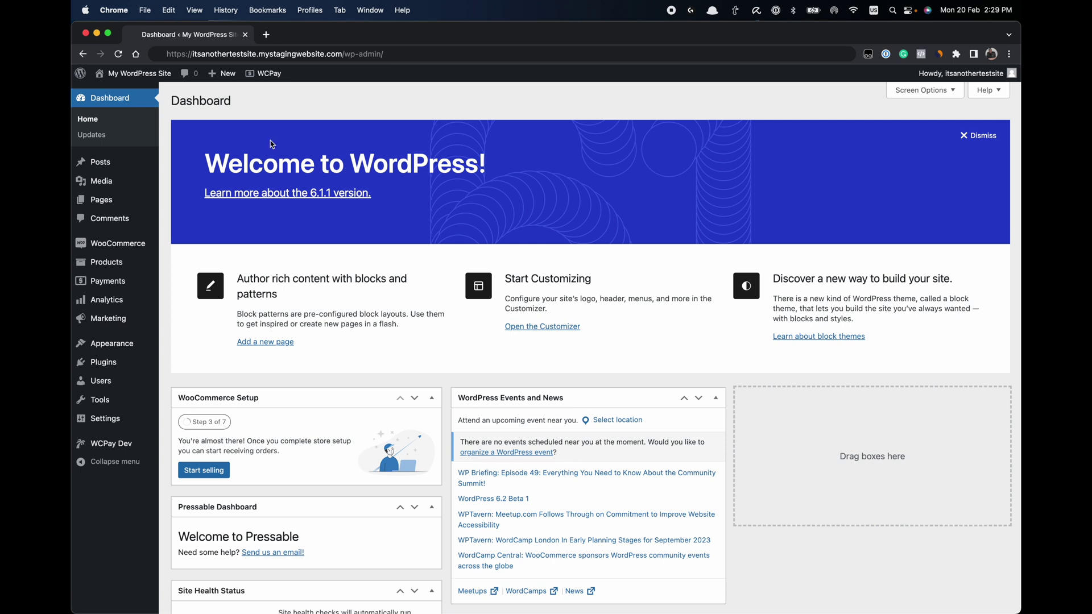
Step: Open the WooCommerce orders list and look through the orders with their dates, statuses and totals
mouse_move(125, 244)
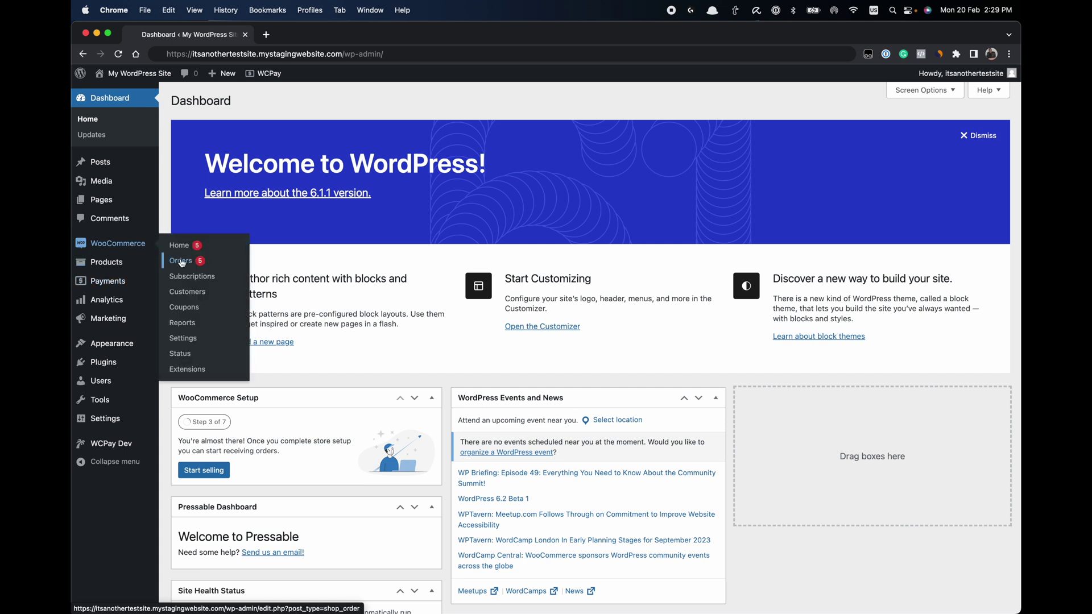
click(184, 265)
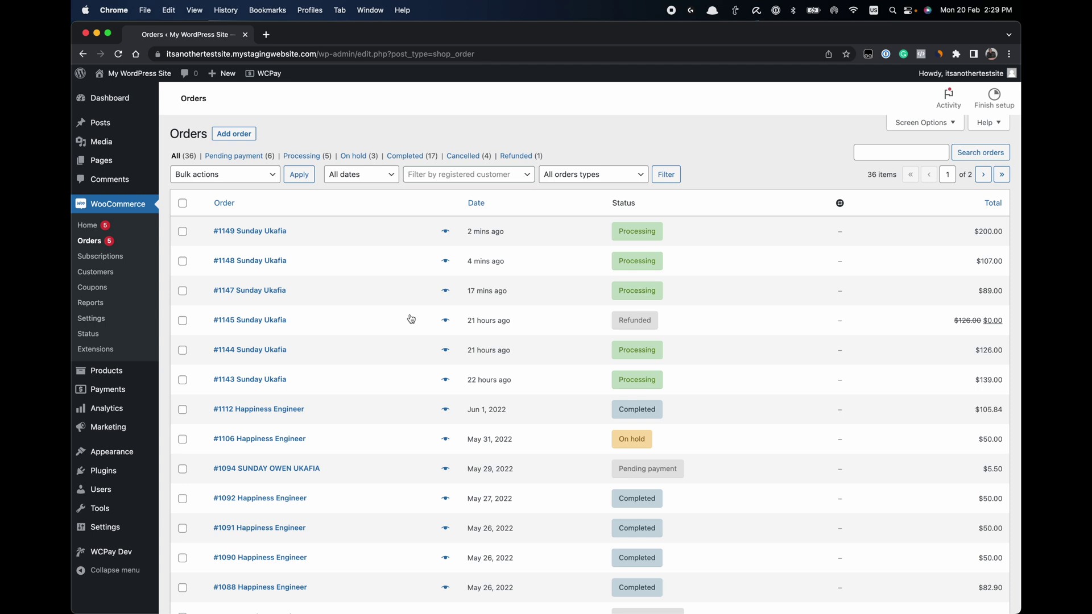
scroll(744, 406, down, 5)
scroll(746, 406, down, 1)
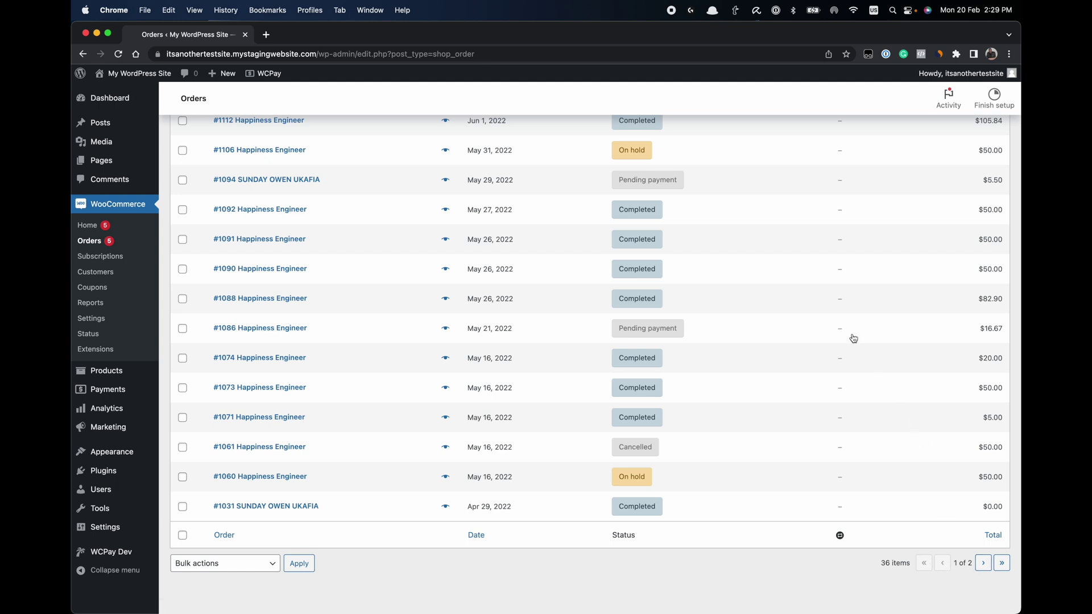
scroll(853, 338, up, 5)
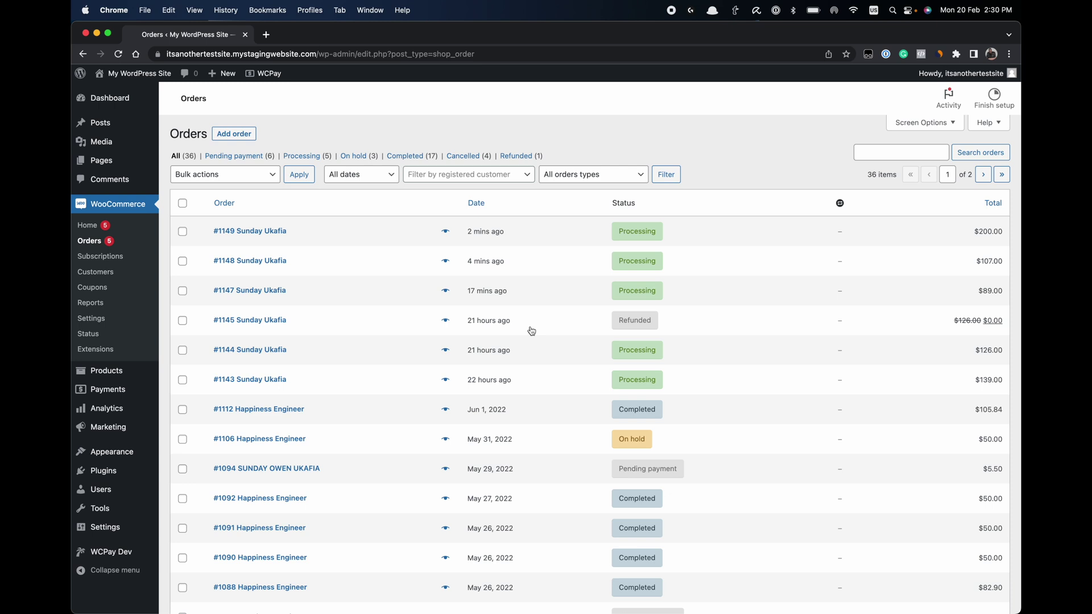
scroll(736, 346, down, 2)
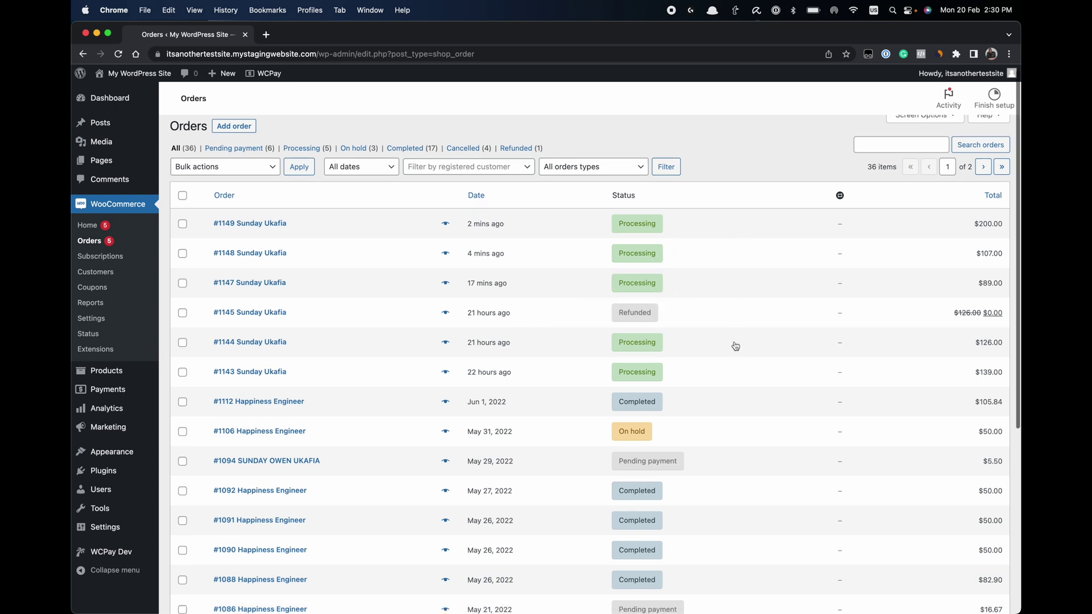
scroll(736, 346, up, 2)
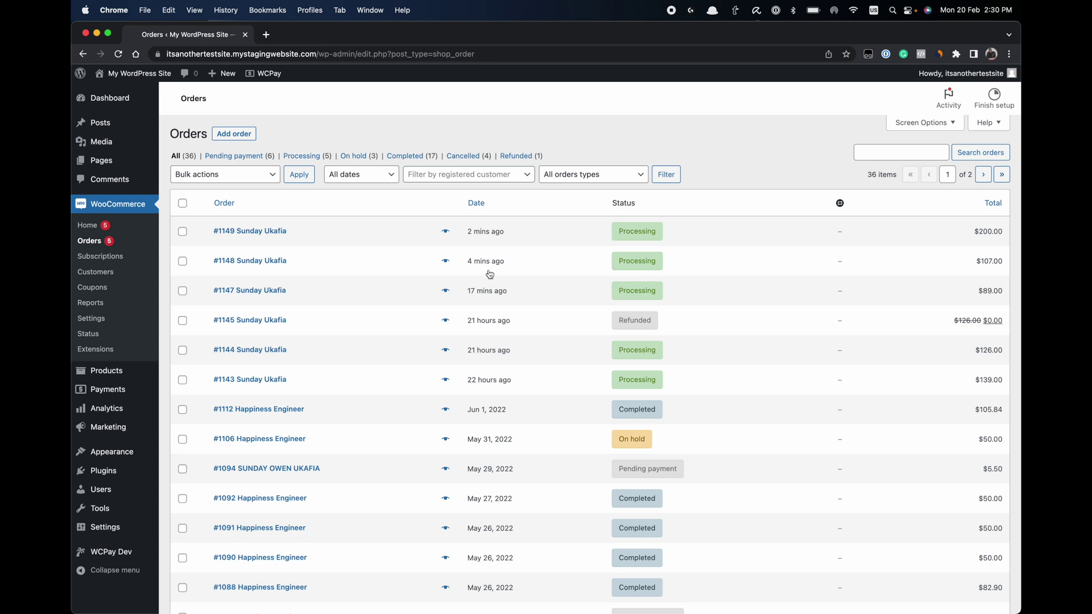
click(485, 176)
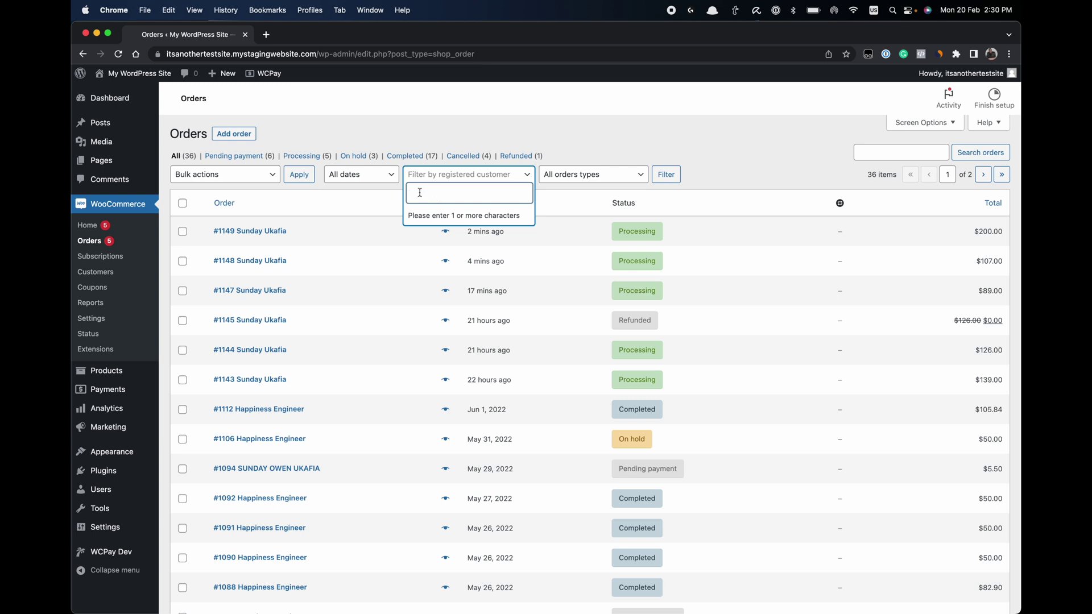
click(808, 168)
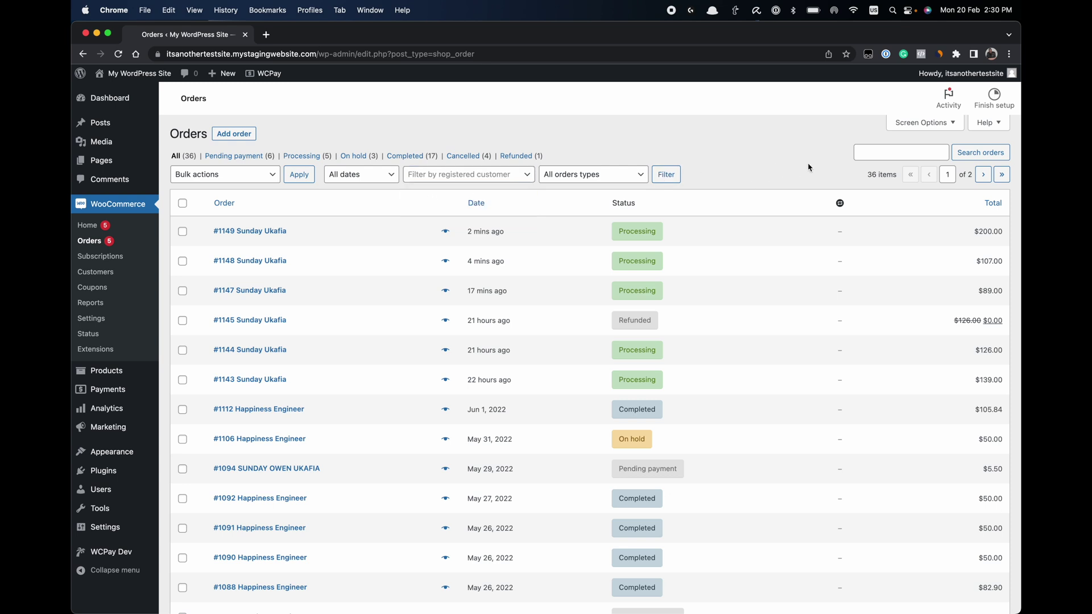
click(887, 152)
click(727, 165)
Step: Open the $107.00 order with status Processing and review its customer details, purchased items, payment totals and notes
click(242, 264)
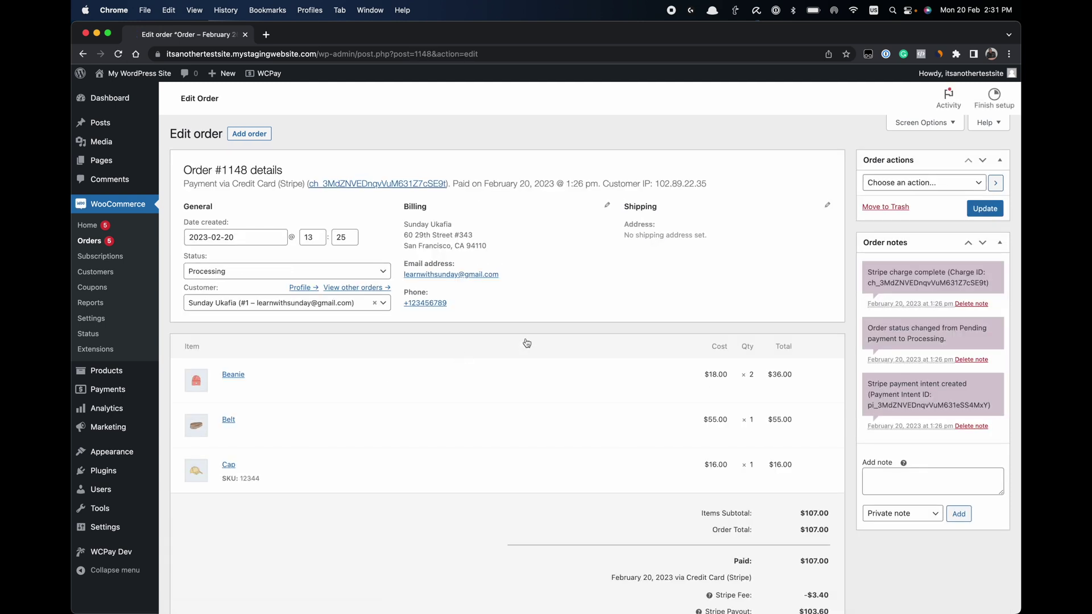
scroll(497, 442, down, 1)
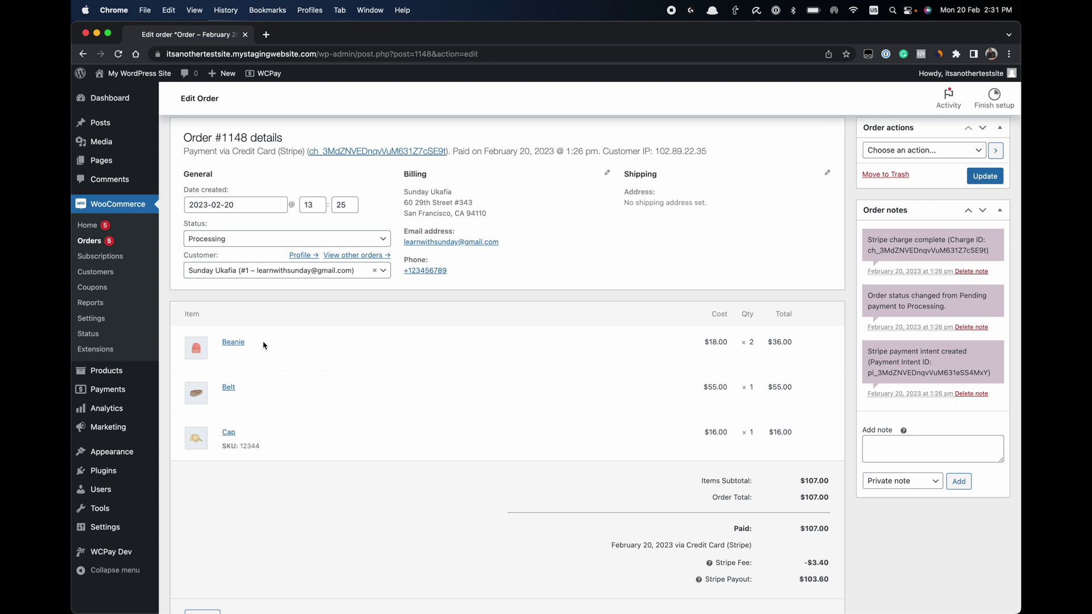
scroll(549, 466, down, 1)
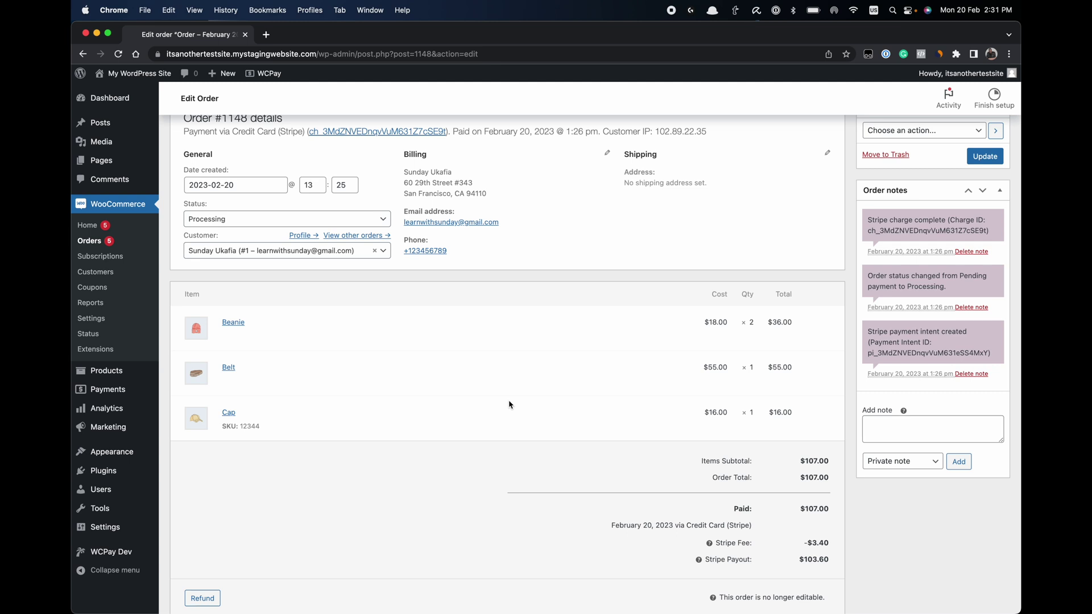
scroll(494, 427, up, 1)
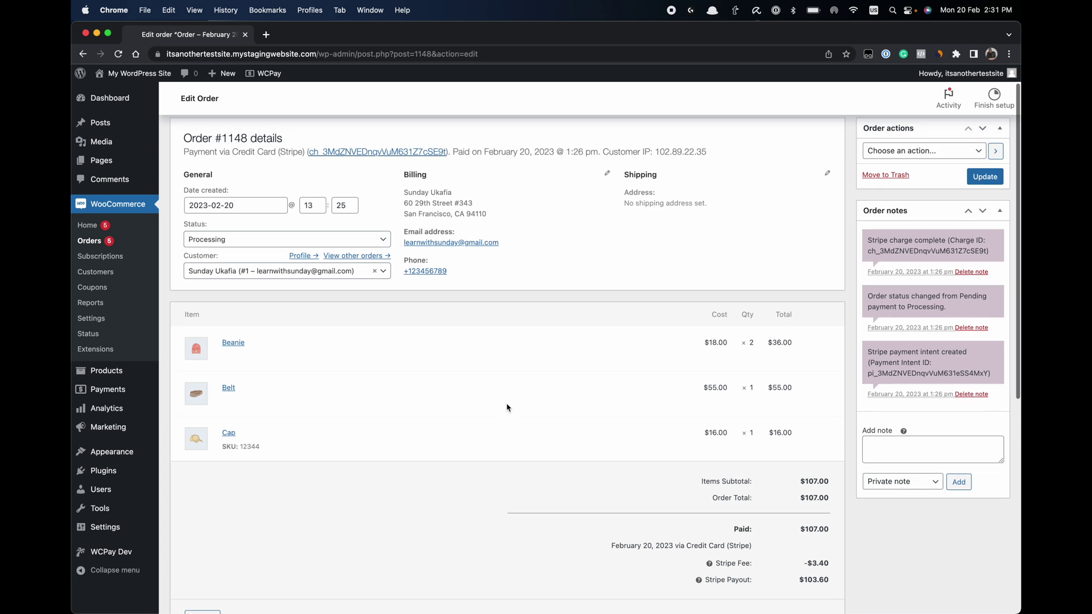
scroll(508, 407, up, 1)
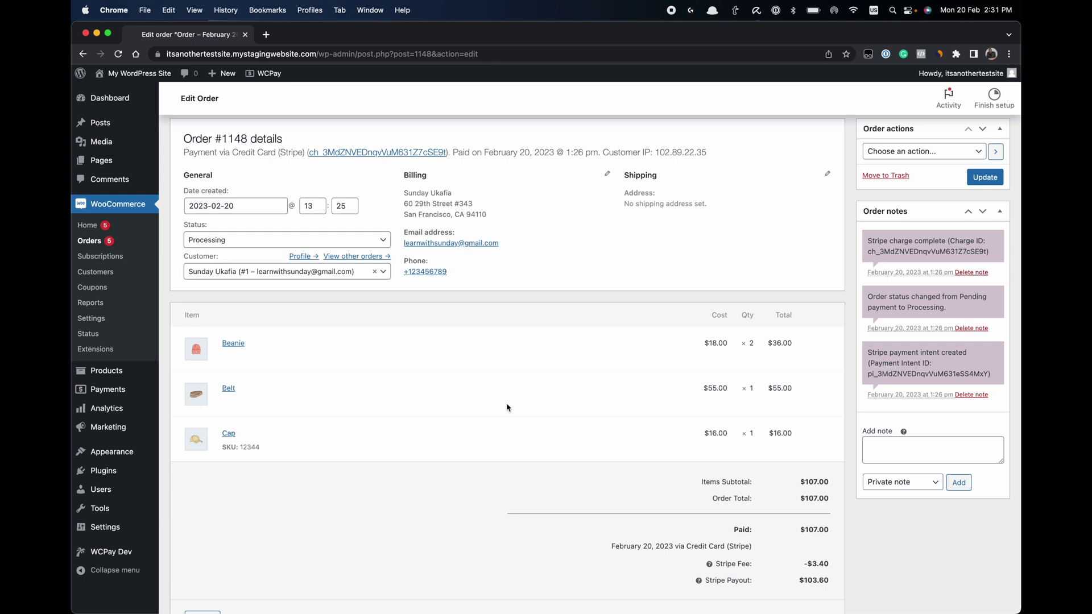
scroll(538, 450, down, 1)
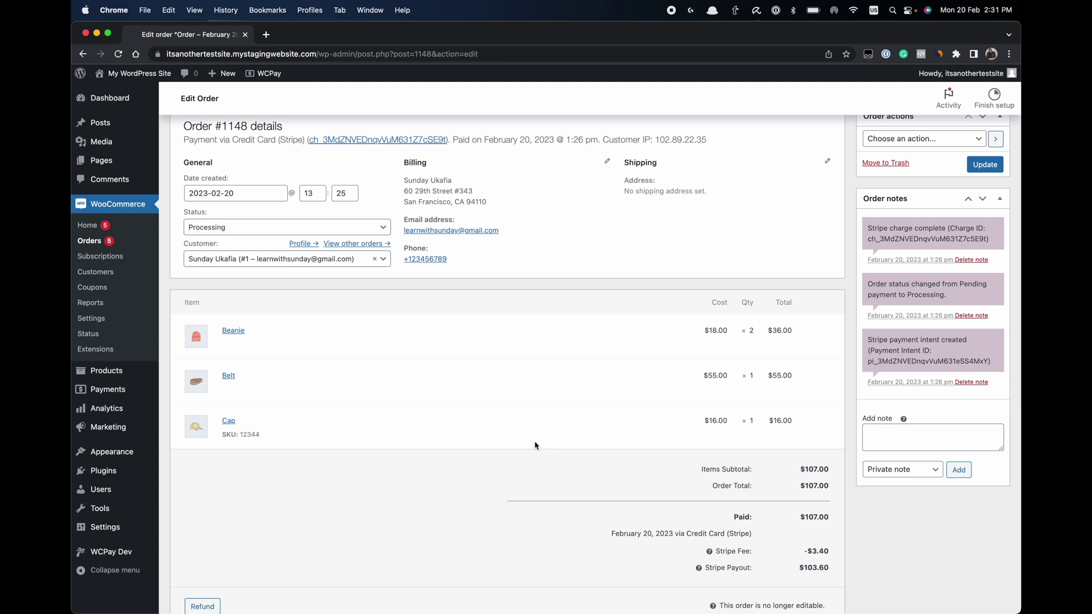
scroll(520, 470, down, 1)
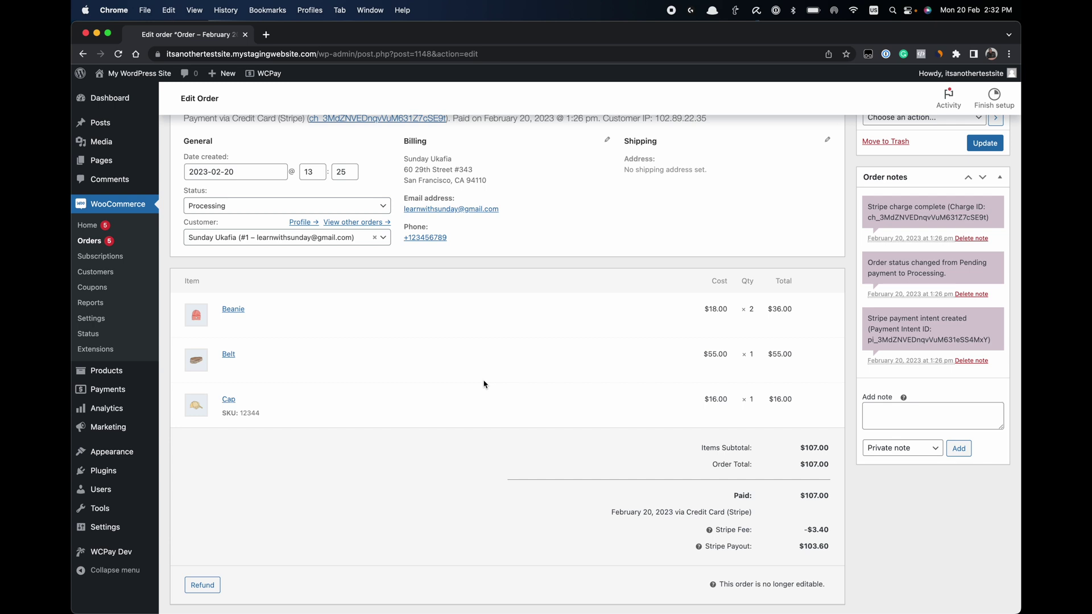
scroll(499, 382, up, 2)
scroll(499, 382, down, 2)
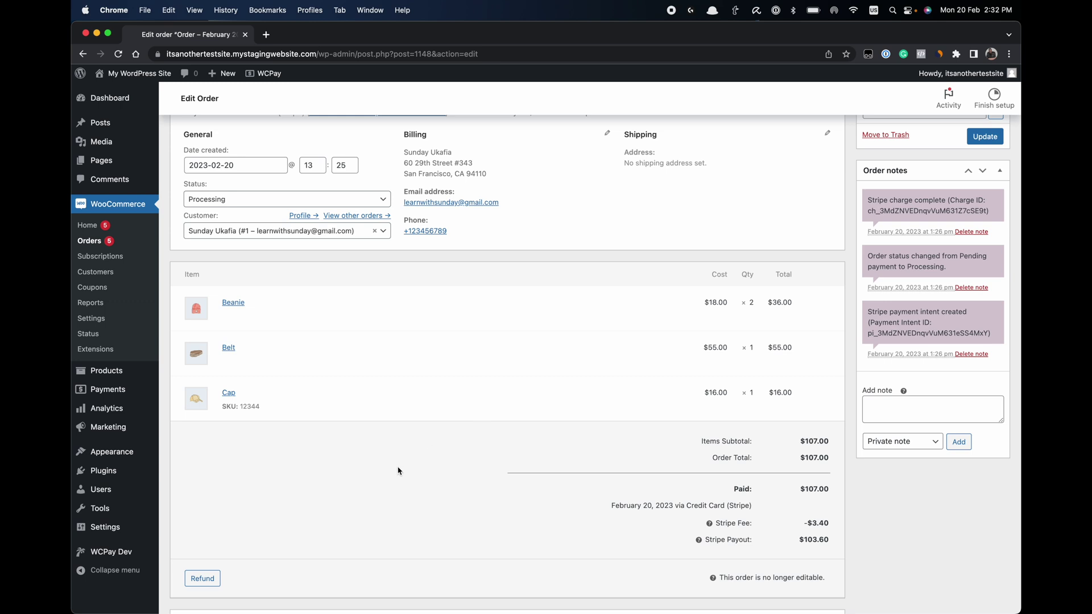
scroll(401, 472, down, 2)
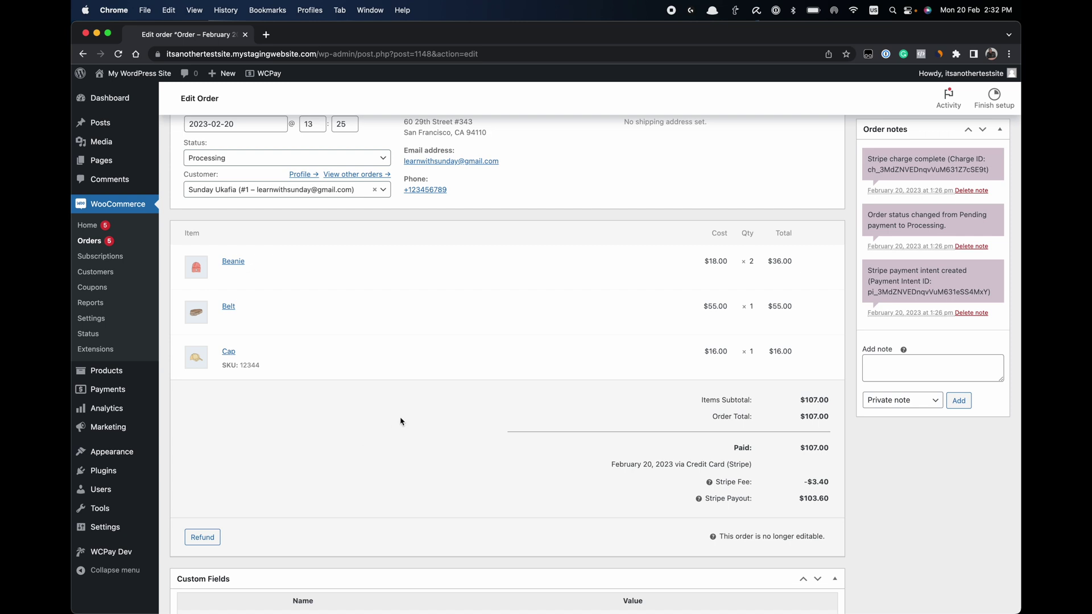
scroll(401, 421, up, 2)
scroll(402, 421, up, 3)
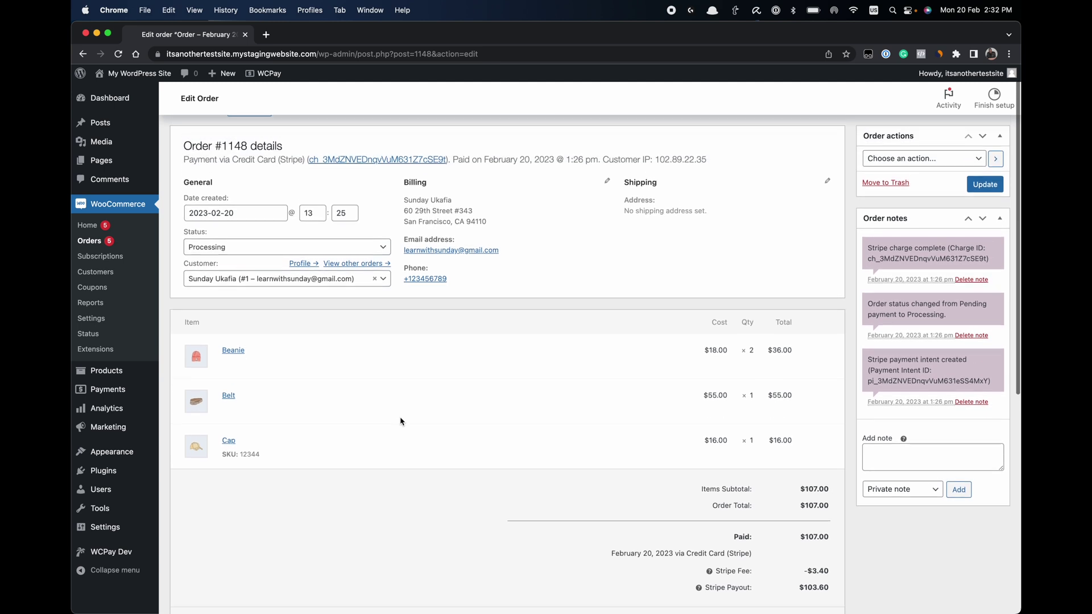
scroll(401, 422, down, 3)
scroll(401, 421, down, 2)
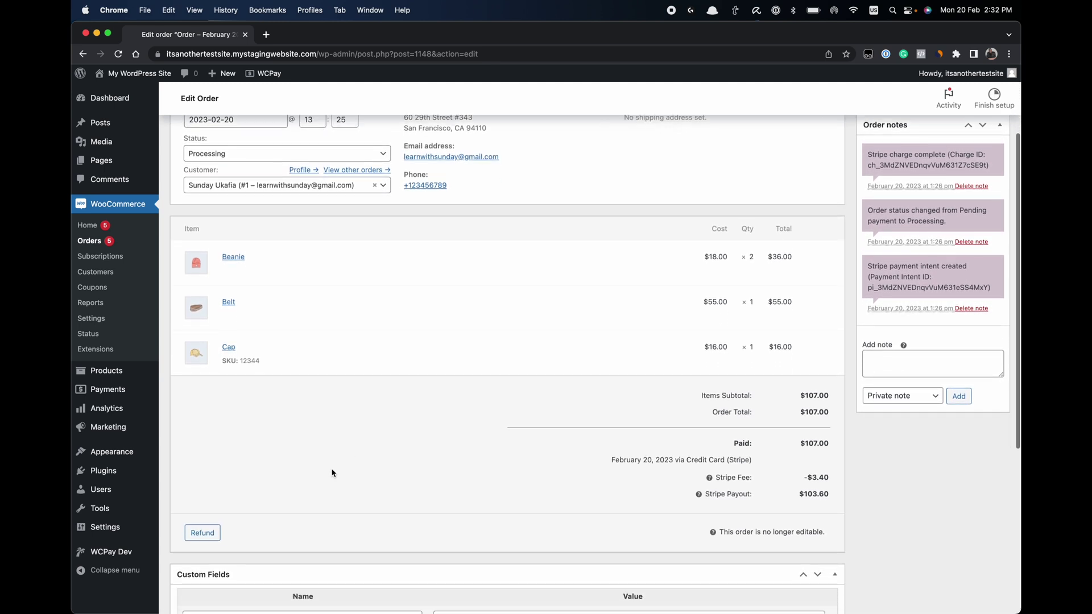
Step: Start a refund on the order and set the Beanie's refund quantity to 2
click(203, 533)
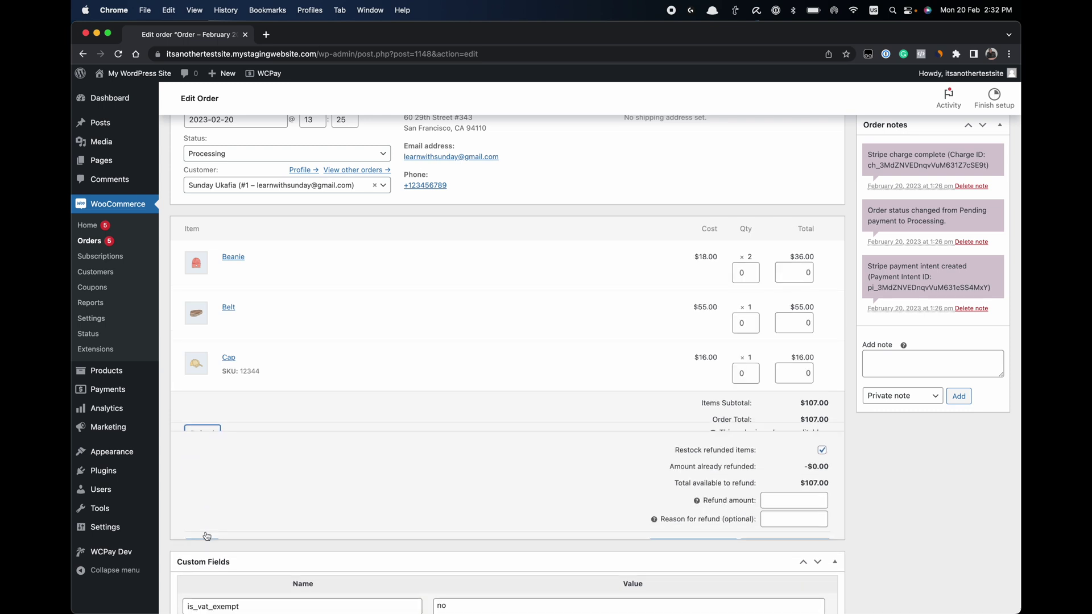
scroll(592, 324, up, 1)
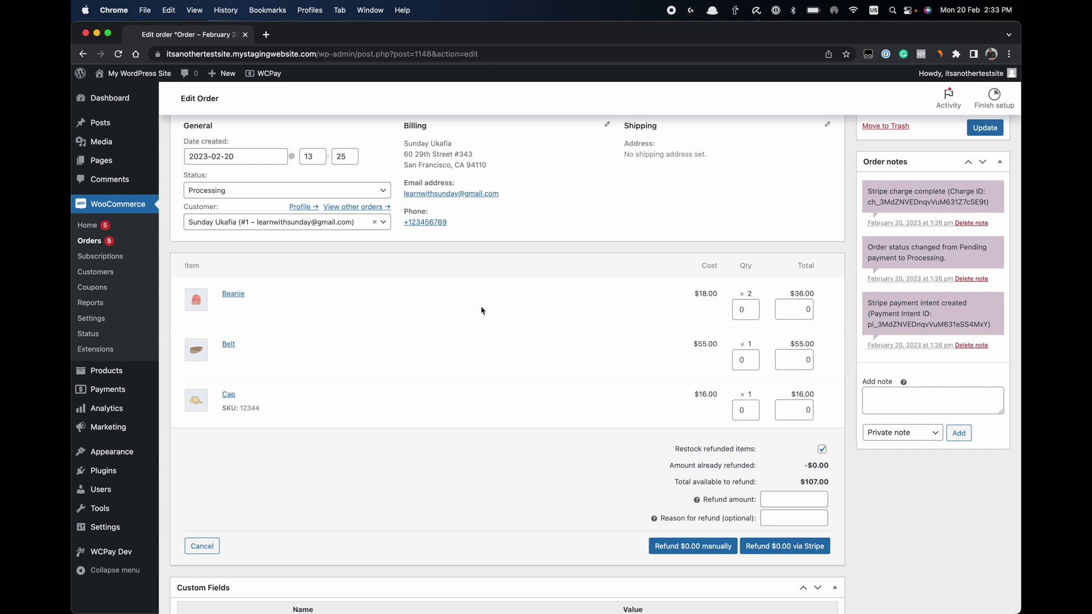
click(754, 307)
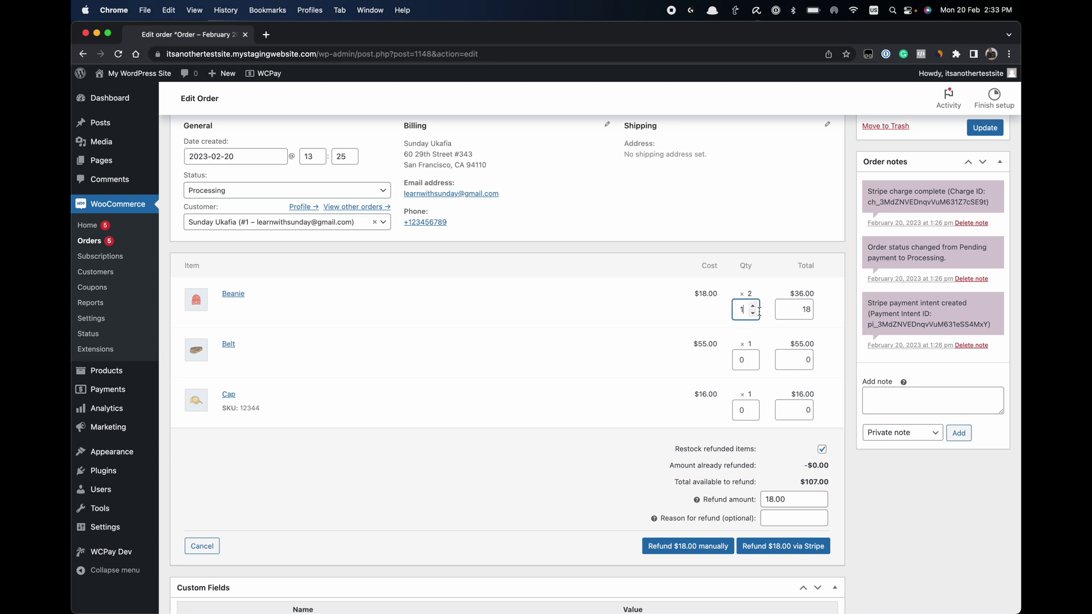
click(755, 308)
click(754, 313)
click(754, 308)
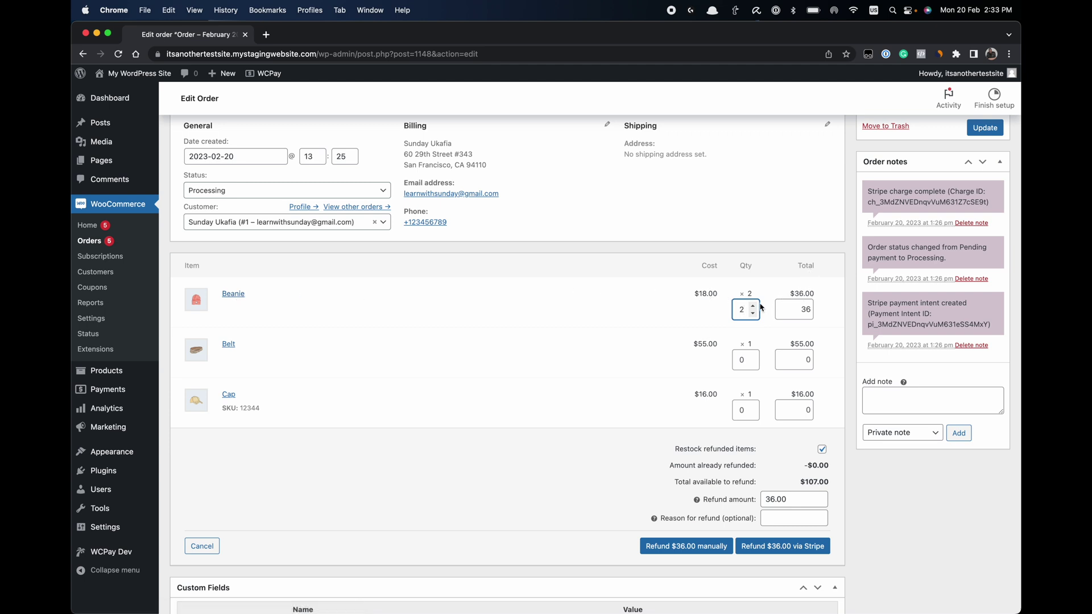
Step: Try a custom refund total of 20 for the Beanie, and restore the calculated total by resetting its quantity to 2
double_click(802, 311)
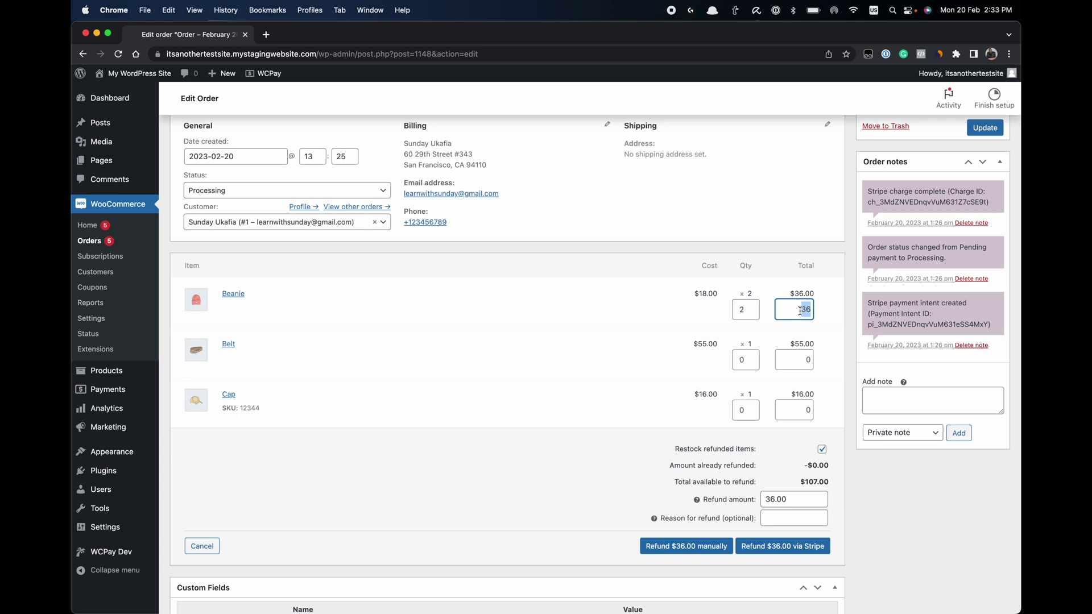
text(20)
click(835, 317)
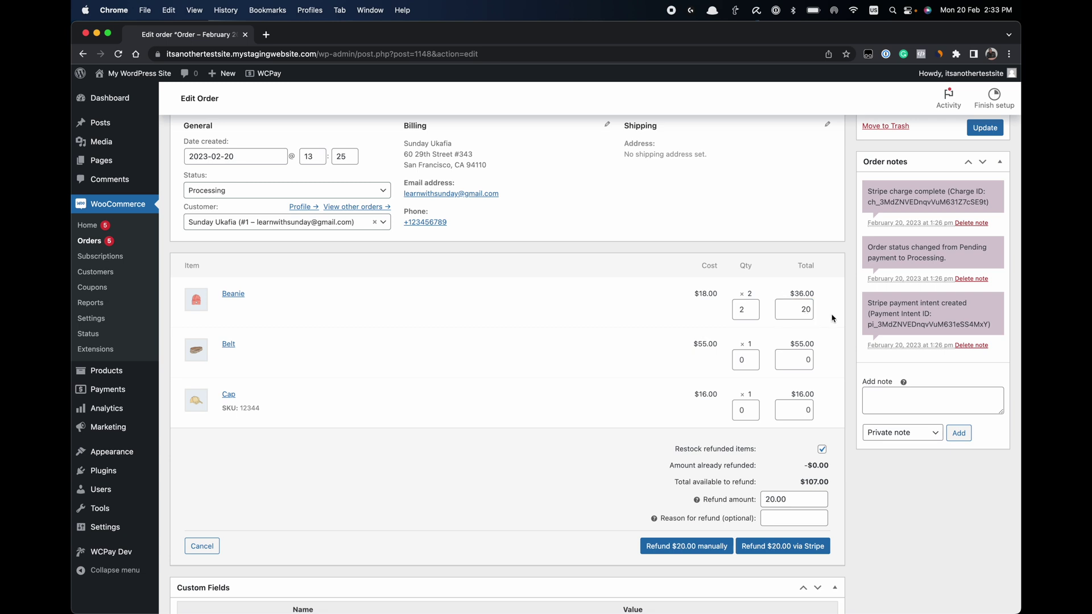
double_click(789, 310)
click(750, 314)
click(751, 306)
Step: Set the refund quantity to 1 for both the Belt and the Cap
scroll(654, 348, down, 2)
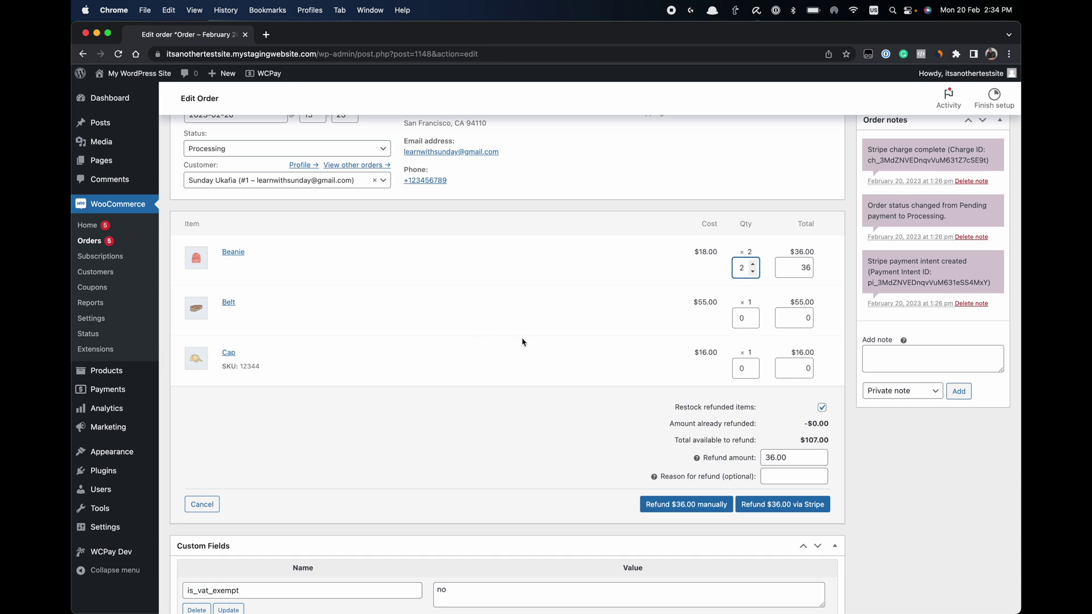
click(754, 315)
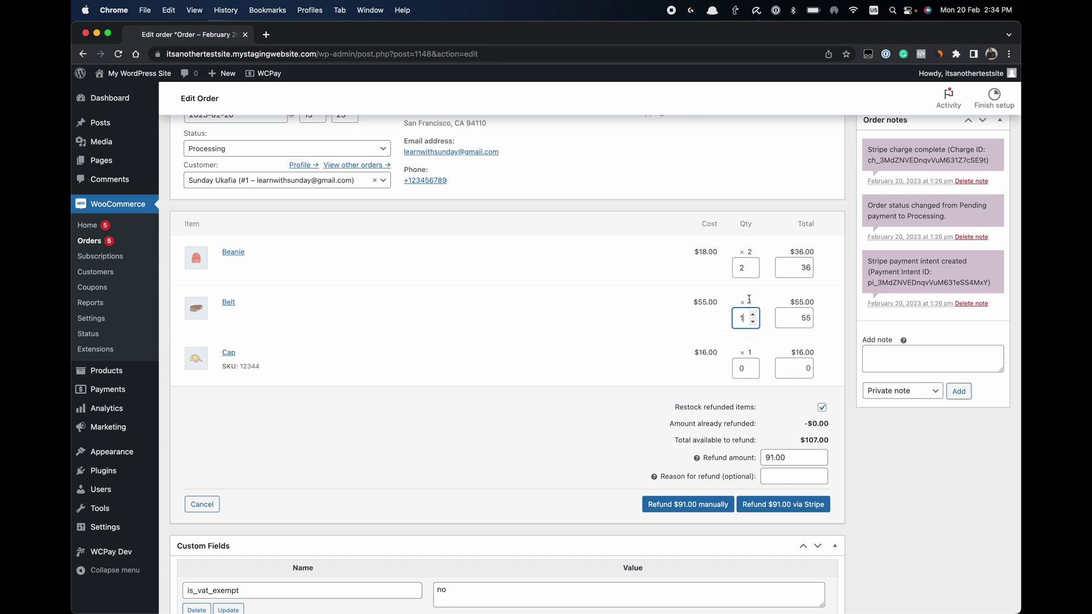
click(753, 365)
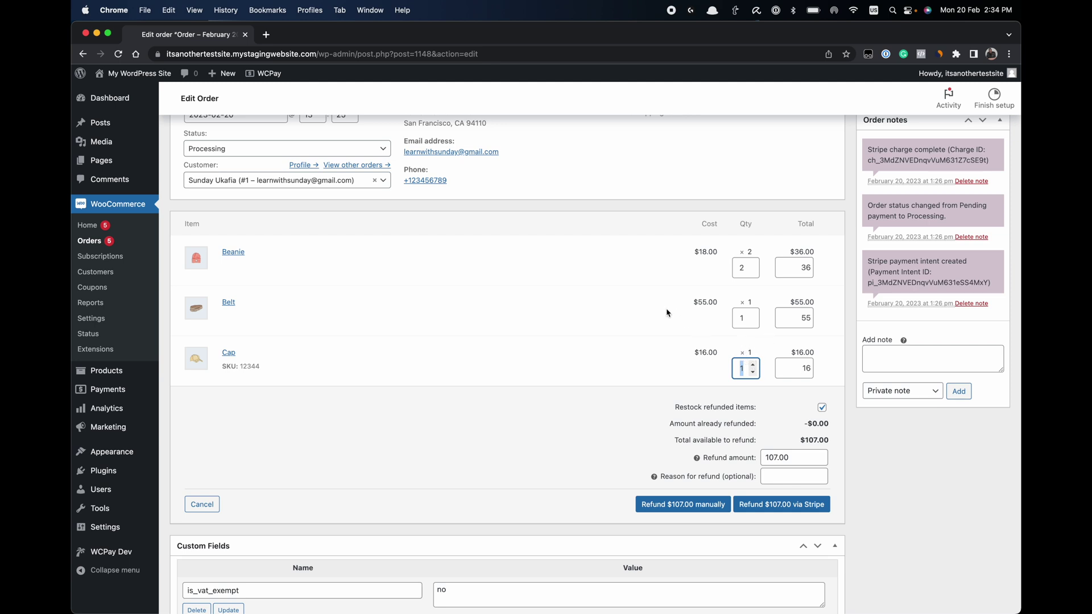
Step: Enter "Customer requested refund" as the reason for the refund
scroll(668, 315, down, 1)
scroll(668, 315, down, 1)
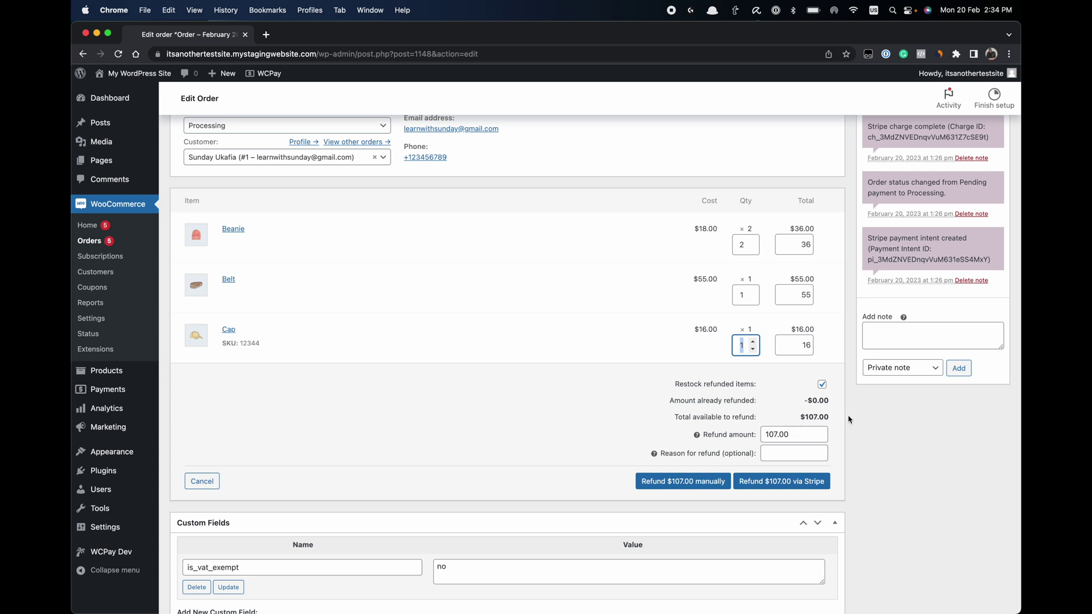
scroll(851, 418, down, 1)
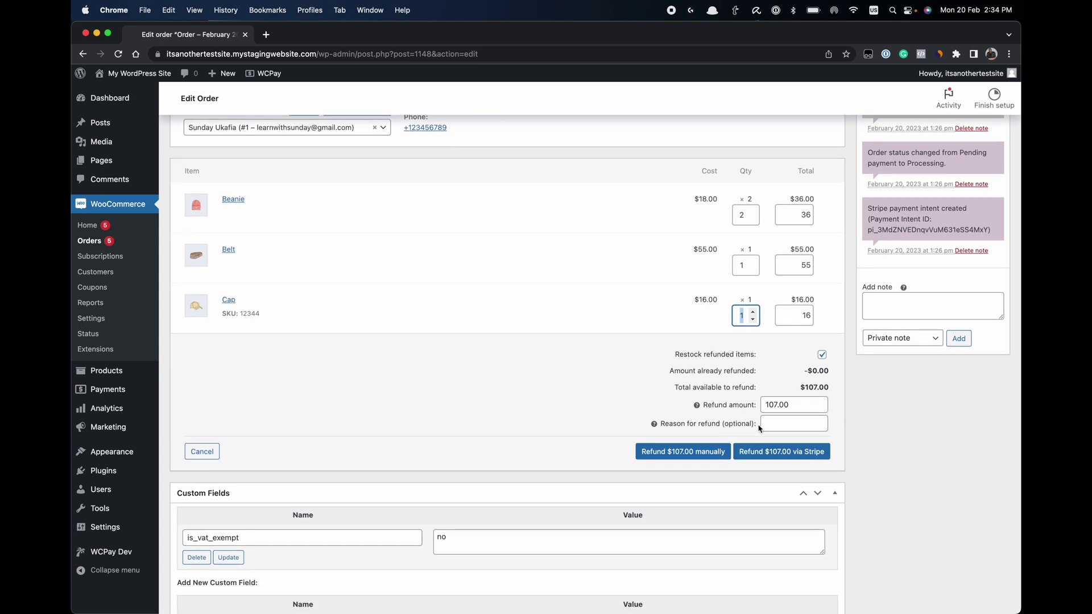
scroll(851, 427, down, 1)
click(802, 406)
text(Cust)
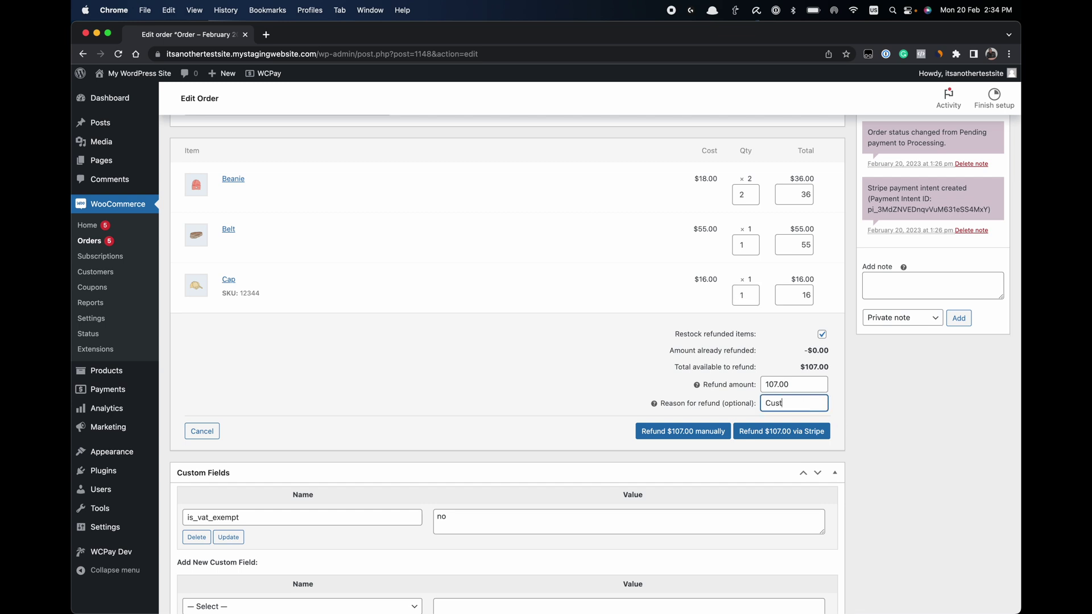
text(omer requested refu)
text(nd)
scroll(850, 401, down, 2)
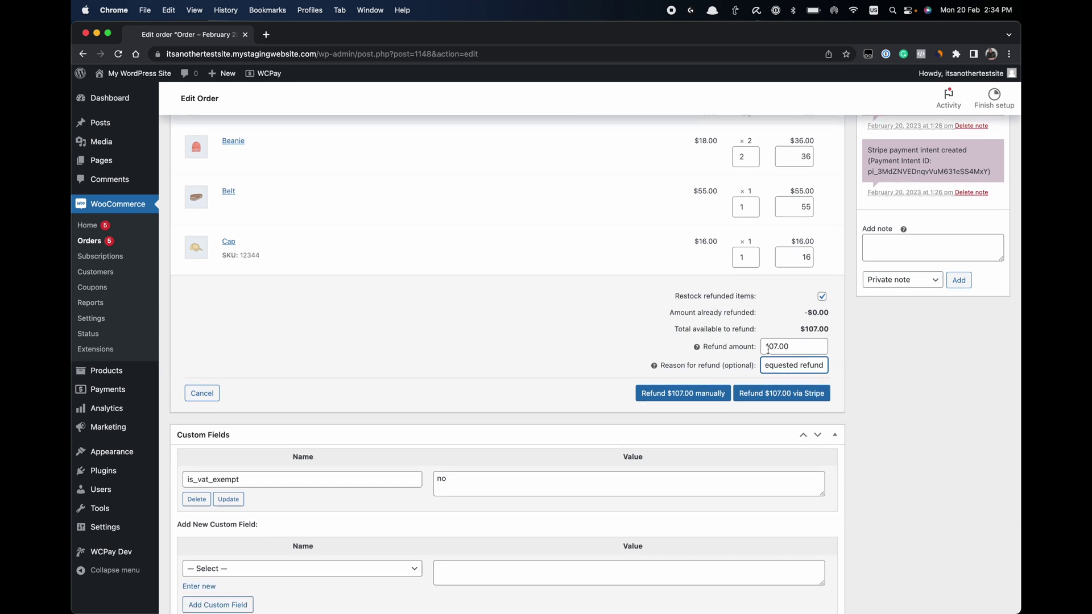
Step: Process the full $107.00 refund via Stripe and confirm it
scroll(736, 344, down, 1)
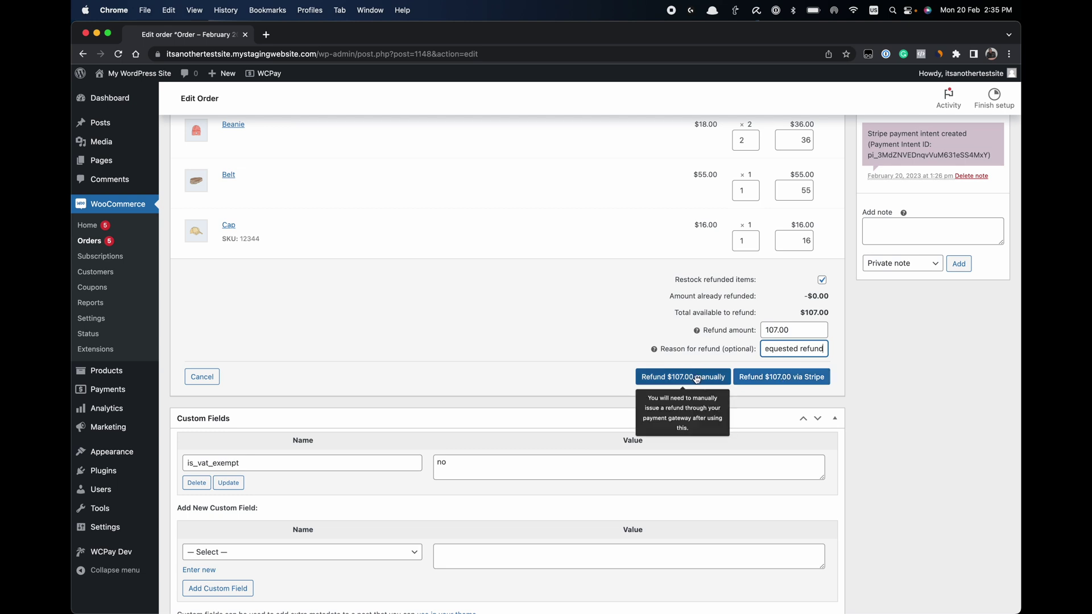
click(786, 381)
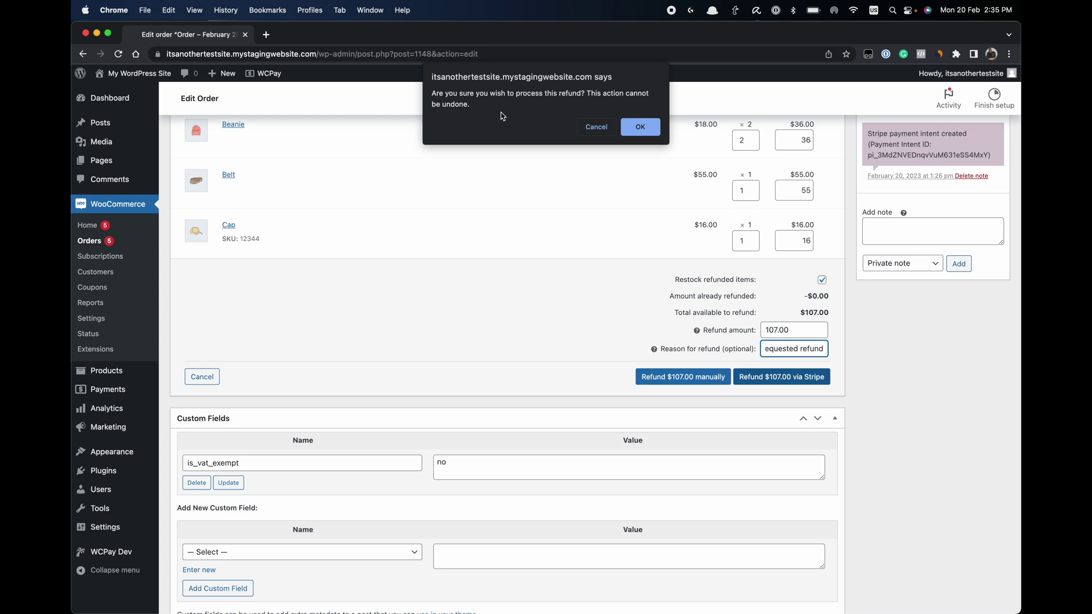
click(641, 128)
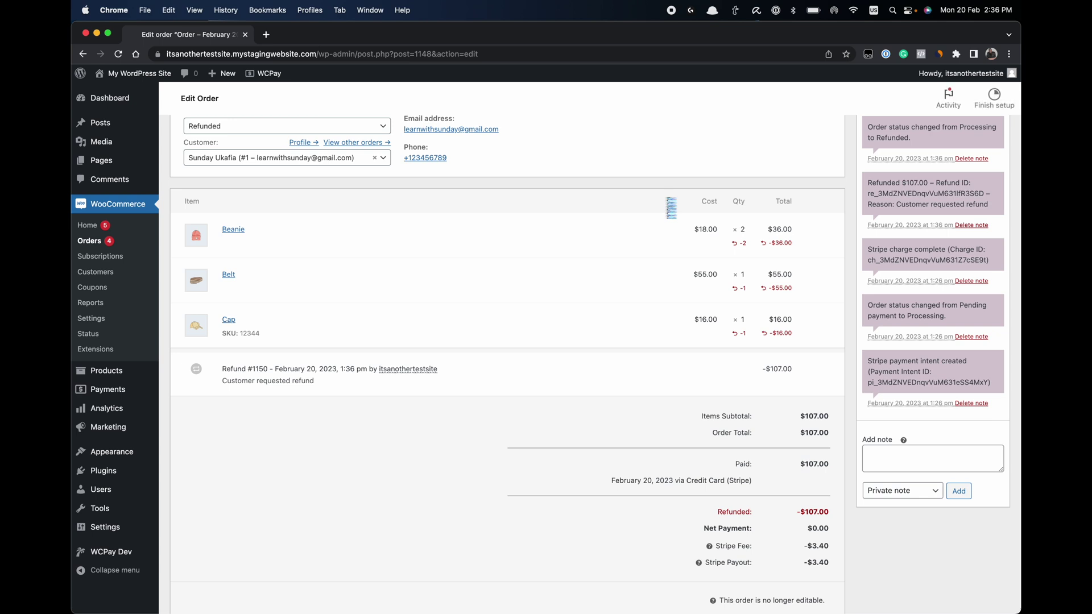
Step: Review the refunded items, the order totals, and the order notes about the refund and the status change
scroll(802, 227, down, 3)
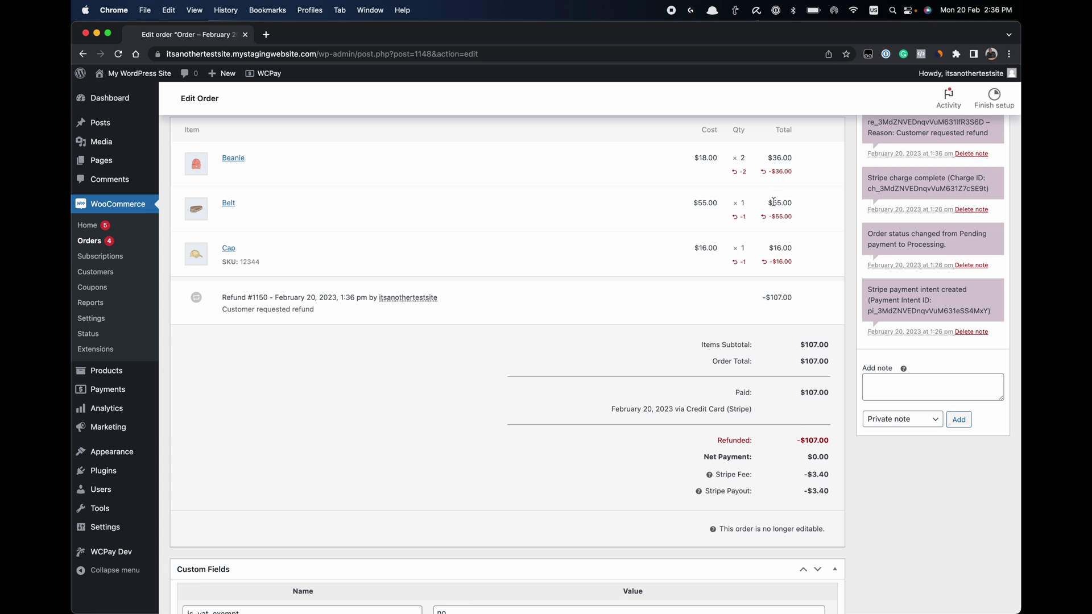
scroll(847, 317, up, 5)
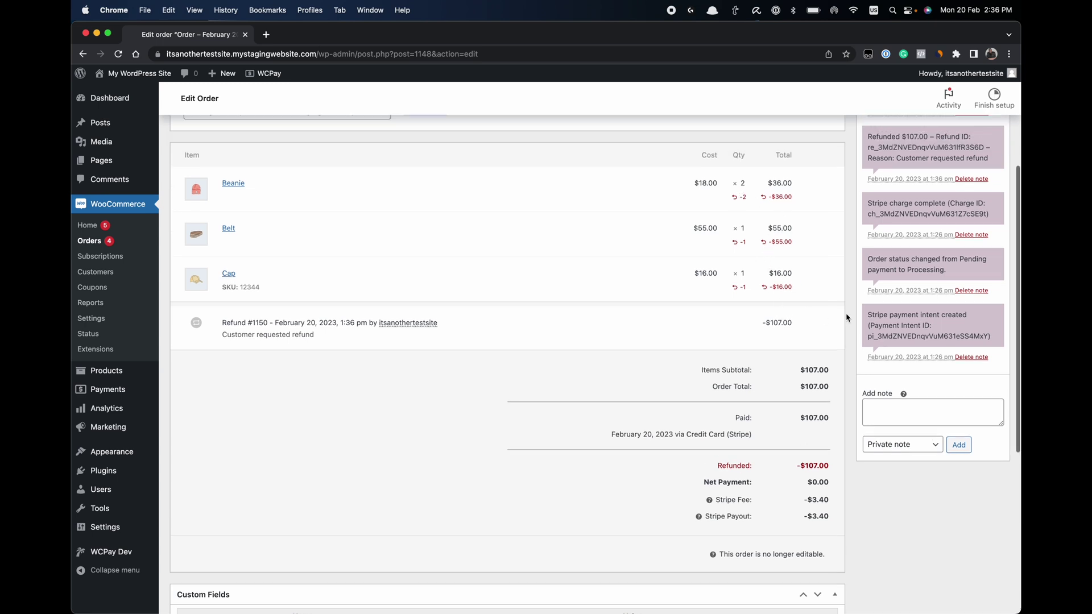
scroll(847, 316, up, 1)
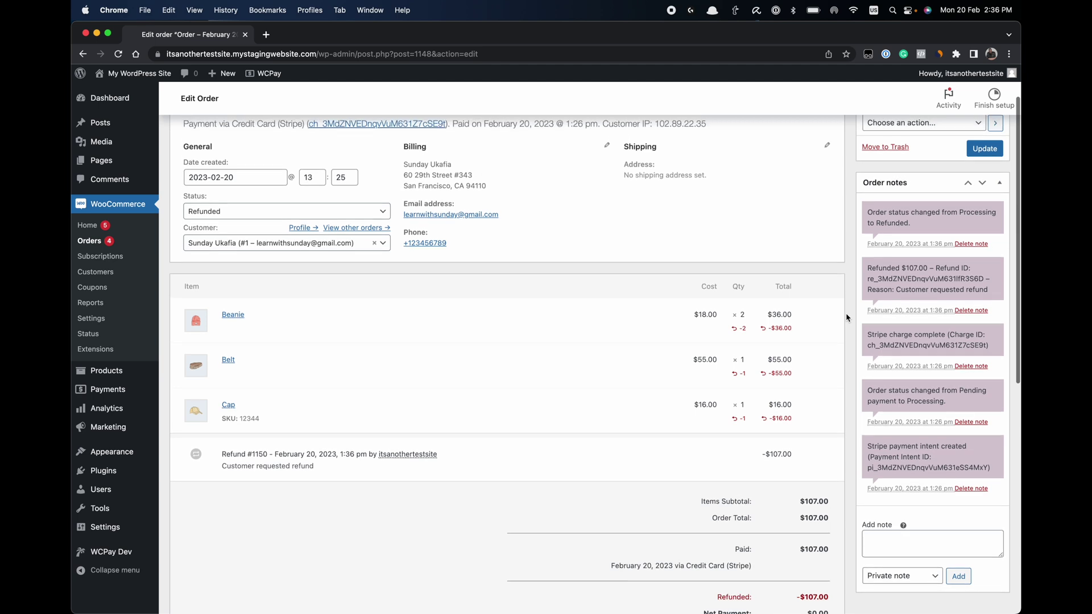
scroll(846, 317, up, 1)
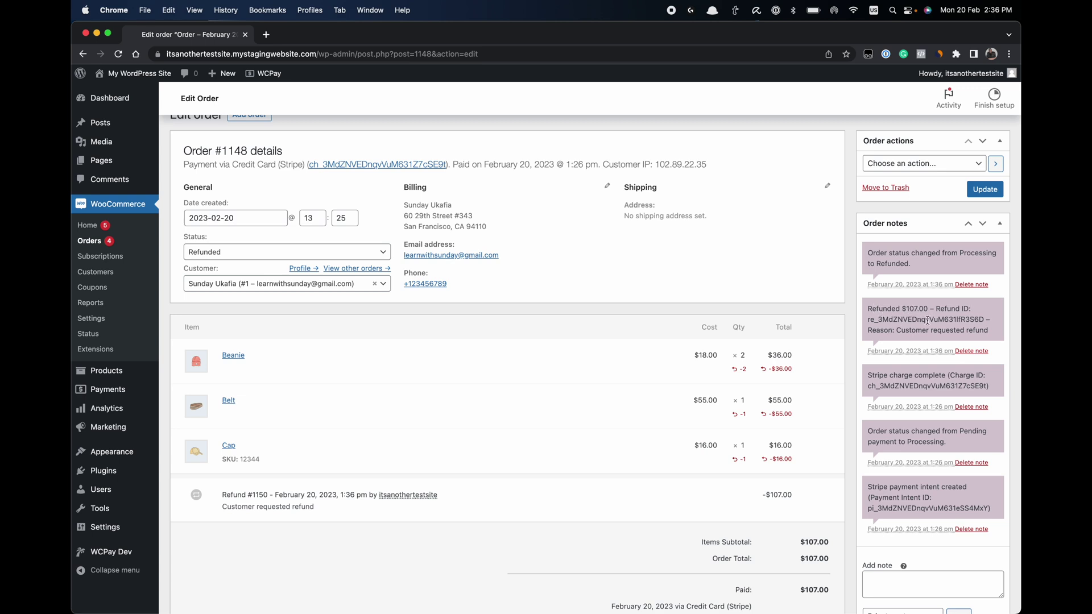
scroll(928, 320, down, 1)
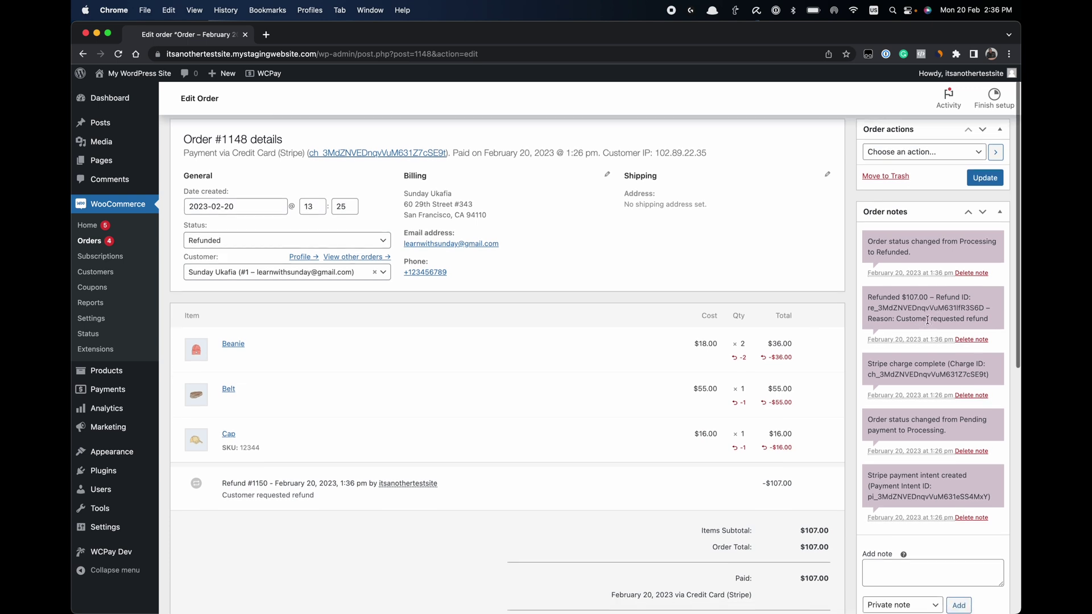
triple_click(912, 281)
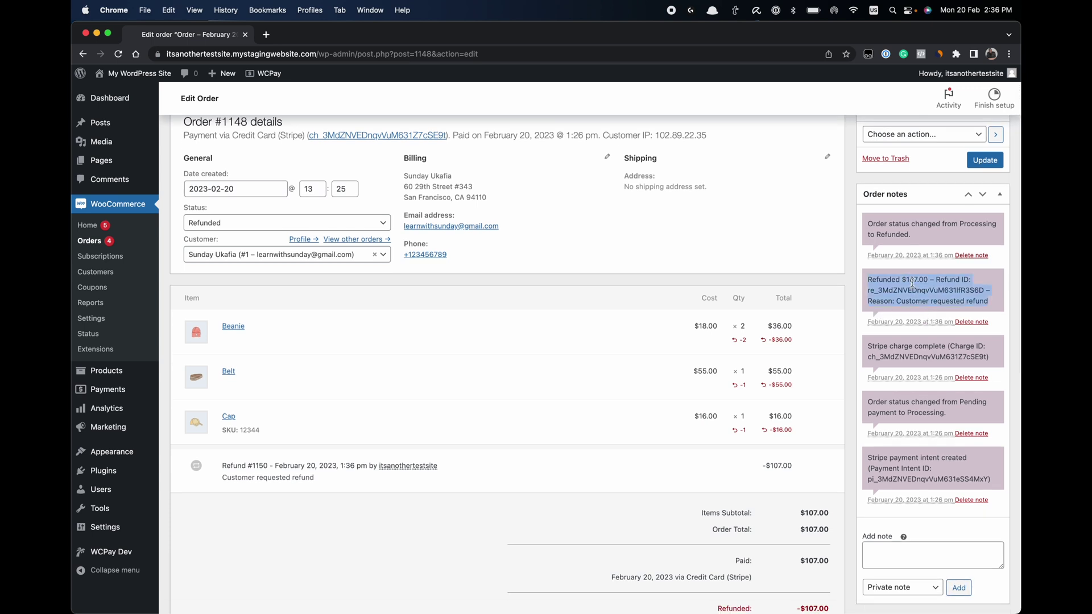
click(911, 288)
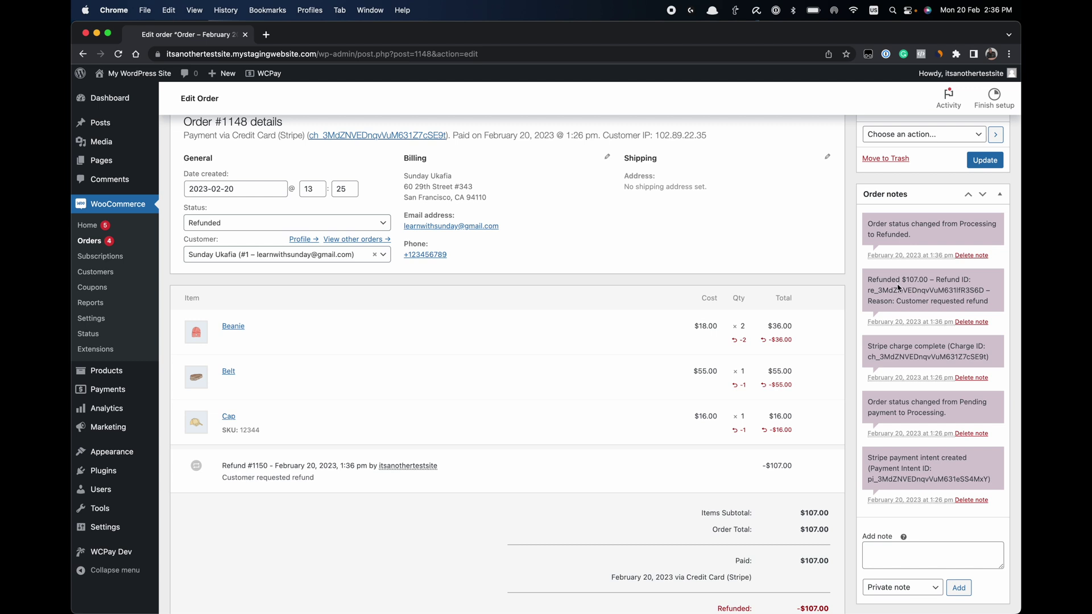
scroll(891, 287, up, 1)
triple_click(887, 257)
click(883, 265)
triple_click(890, 326)
triple_click(901, 258)
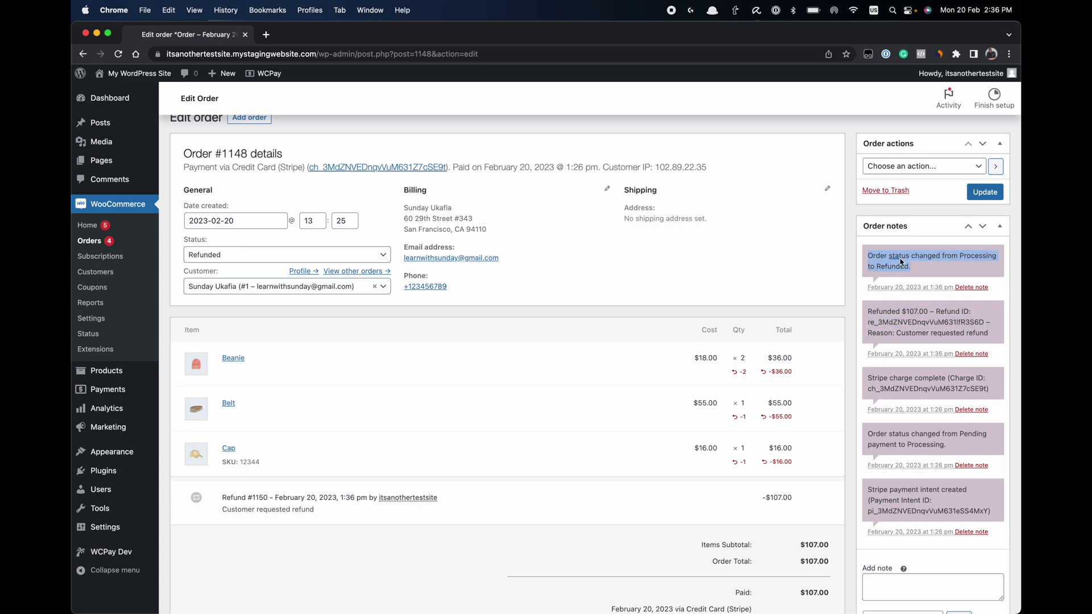
double_click(901, 261)
click(873, 255)
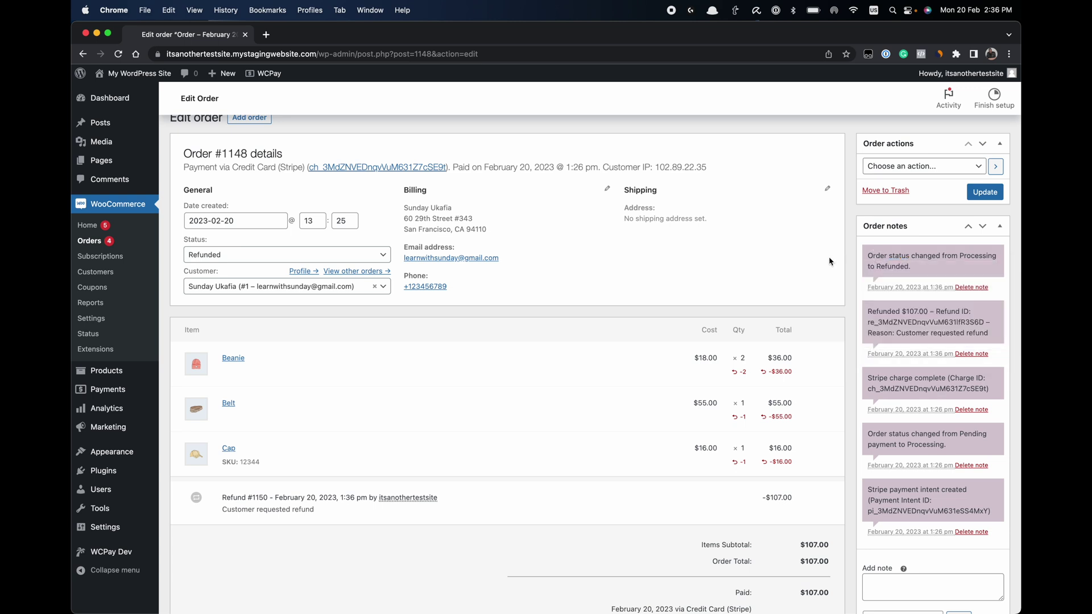
Step: Check the order's status options, keep Refunded selected, and look over the order's refund details again
click(381, 255)
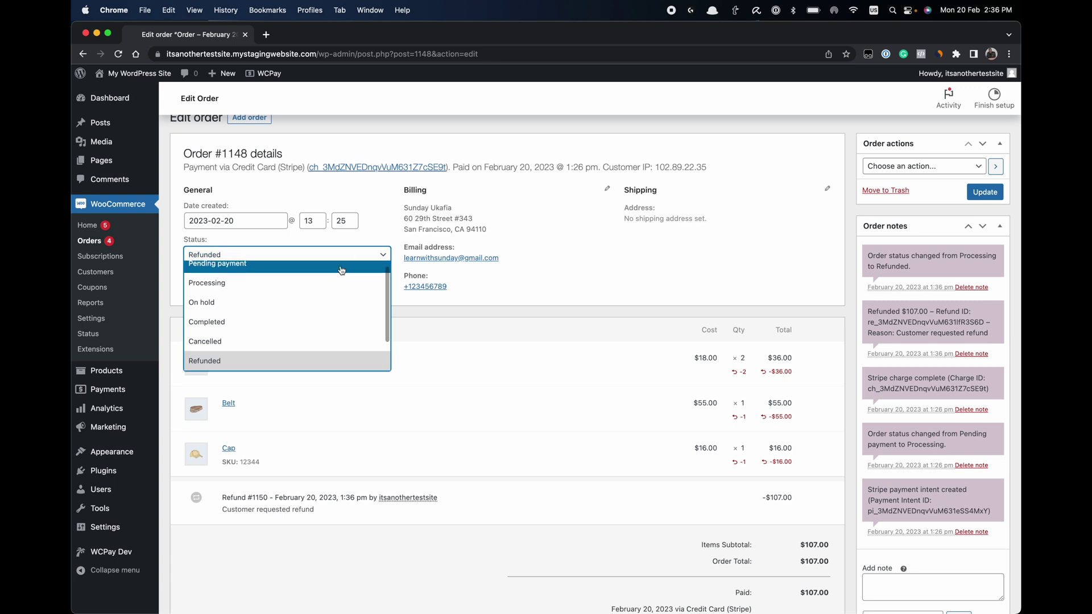
click(303, 365)
triple_click(898, 255)
click(695, 283)
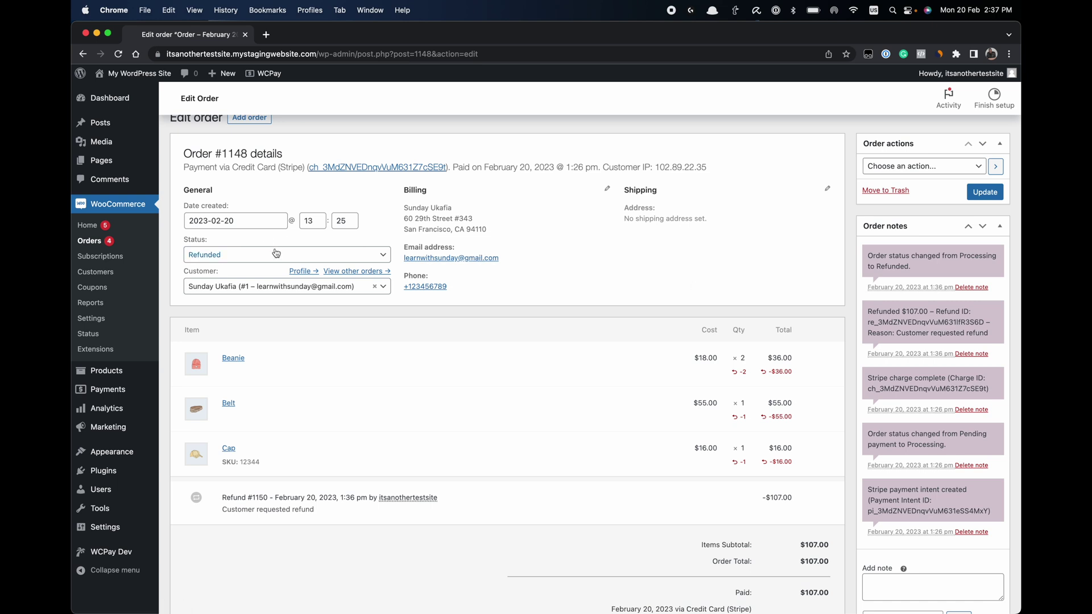
scroll(595, 448, down, 5)
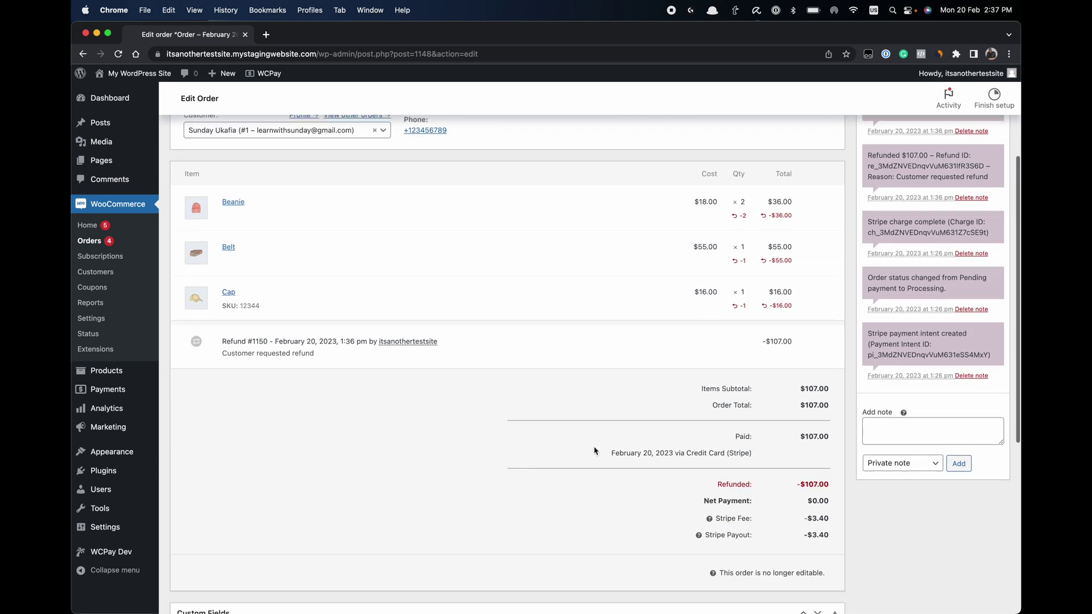
scroll(660, 275, up, 5)
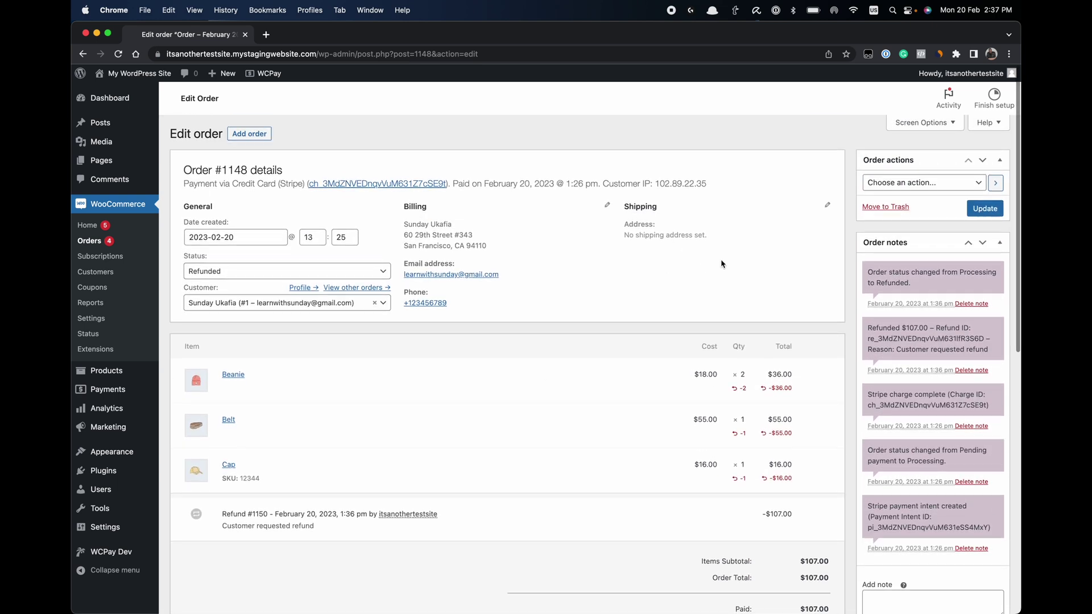
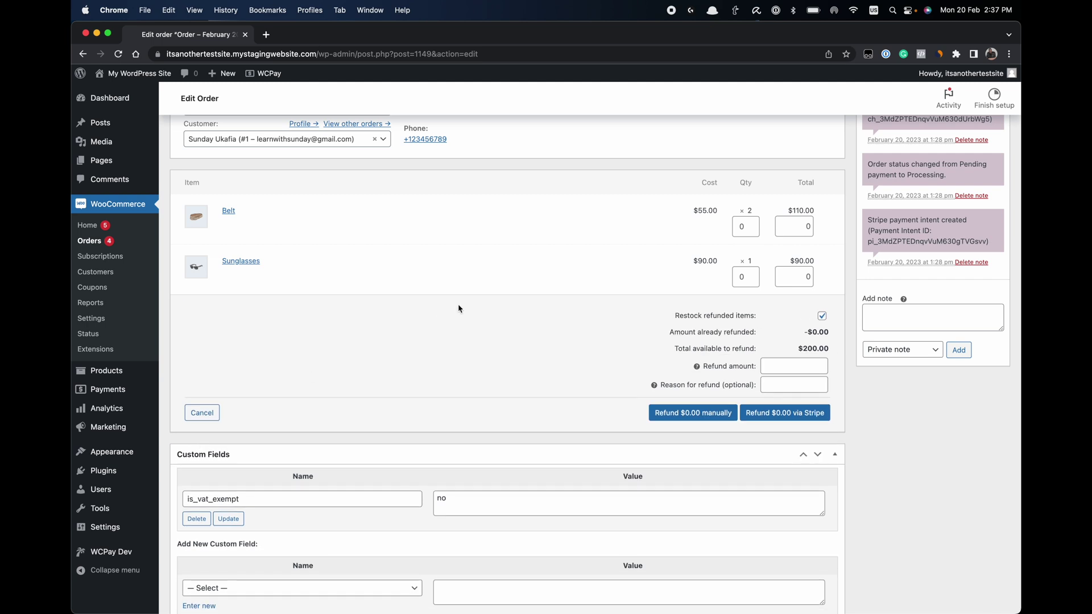
Step: Set the Belt's refund quantity to 1 on the second order
scroll(644, 235, up, 1)
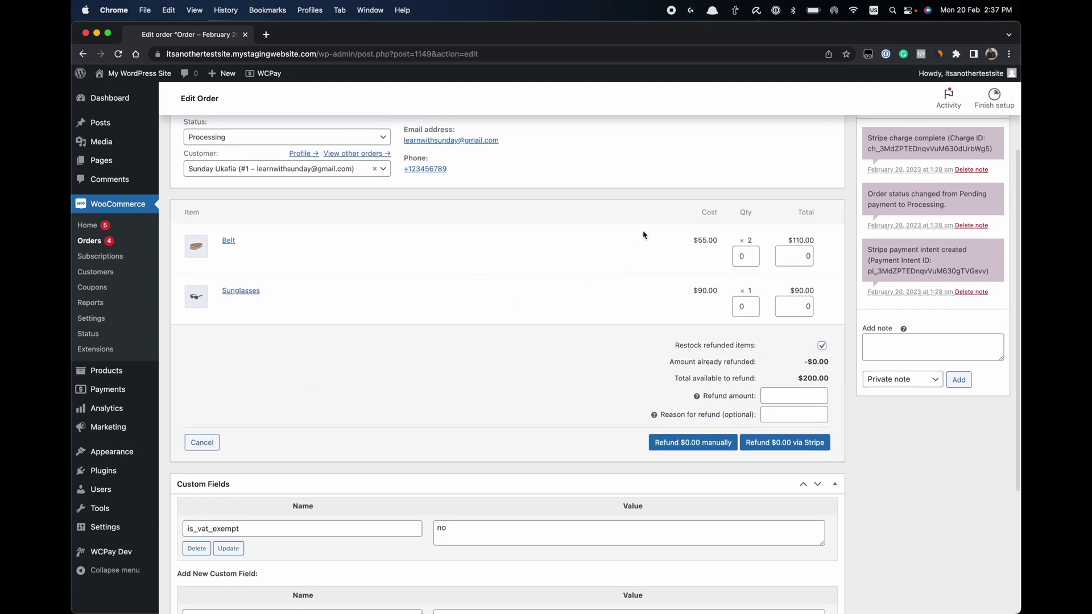
mouse_move(754, 261)
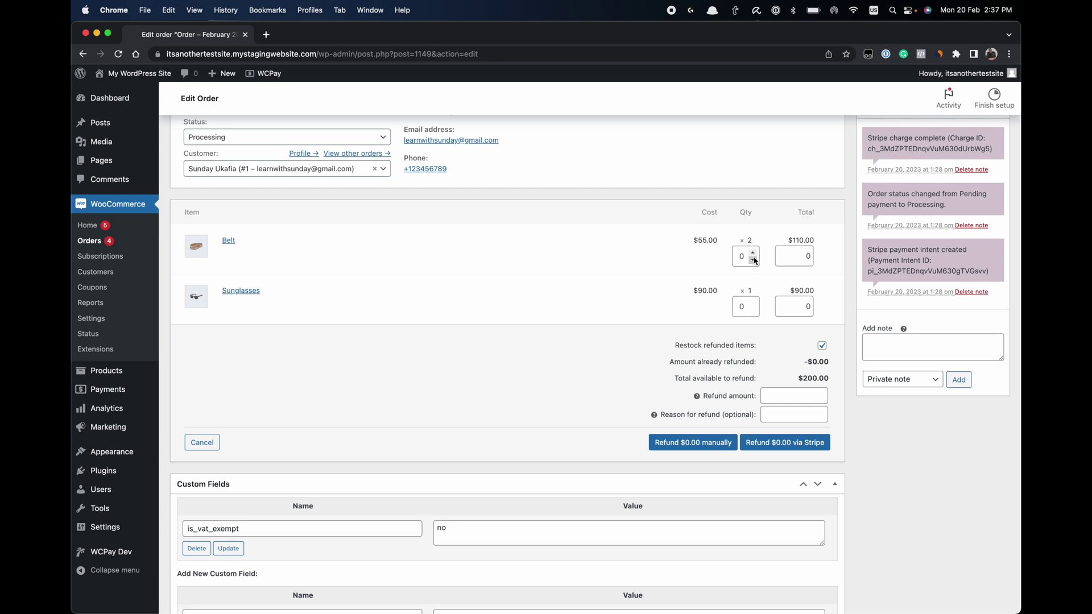
click(754, 254)
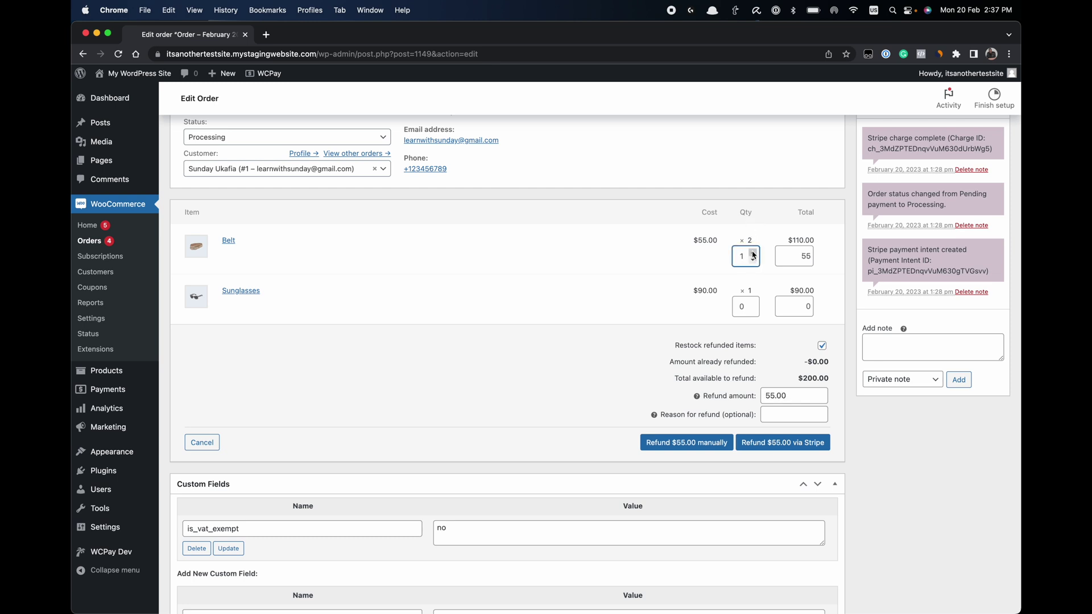
Step: Try a custom refund total of 10 for the Belt, and restore the calculated total by resetting its quantity to 1
double_click(795, 257)
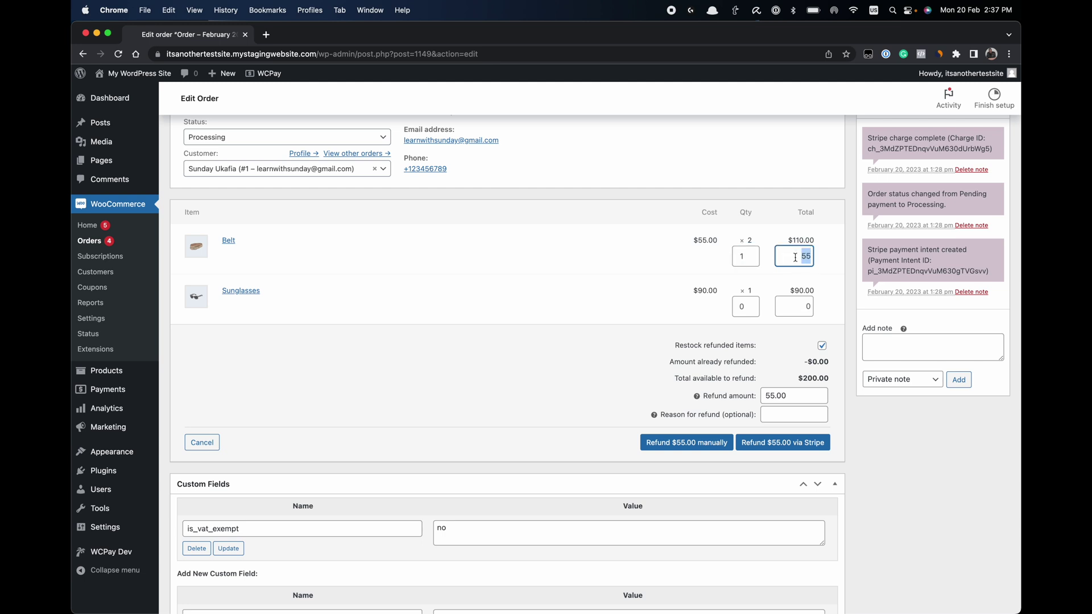
text(10)
click(828, 281)
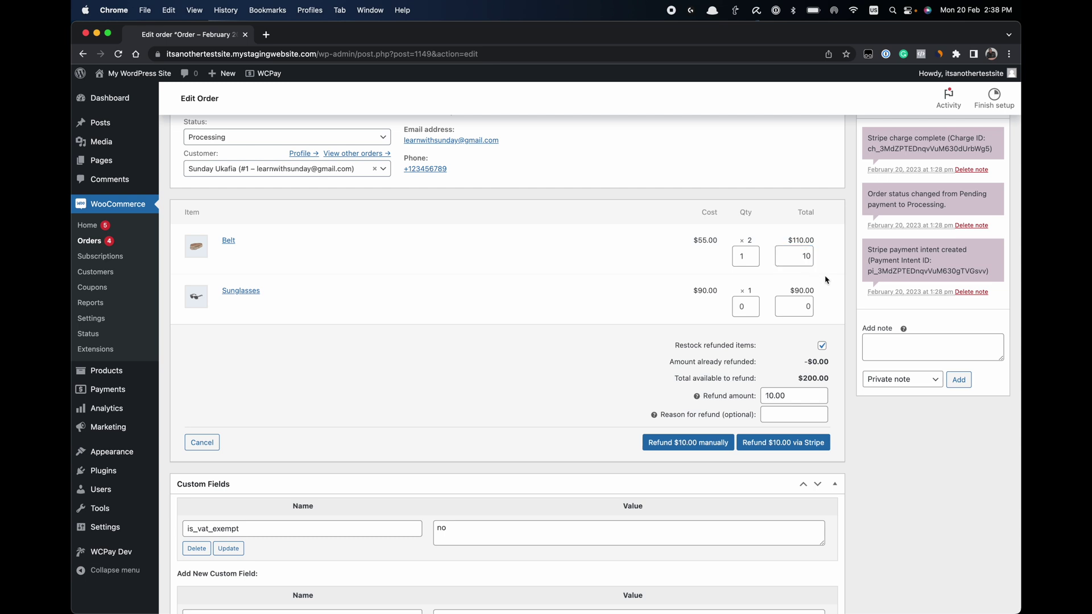
double_click(797, 259)
click(754, 261)
click(754, 252)
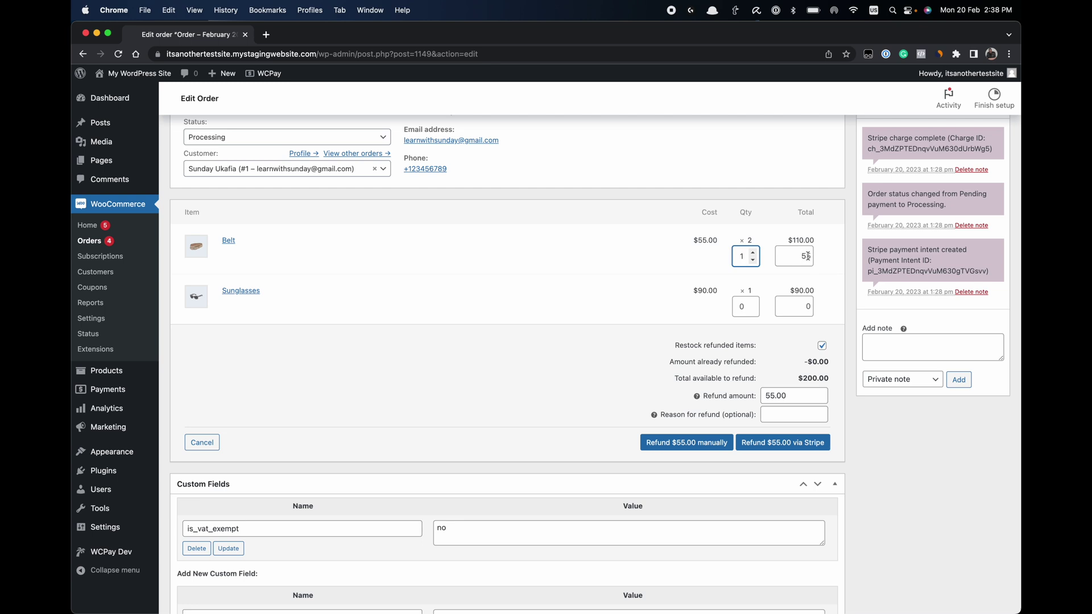
Step: Enter "Product unavailable" as the refund reason, process the $55.00 refund manually, and confirm it
scroll(592, 320, down, 1)
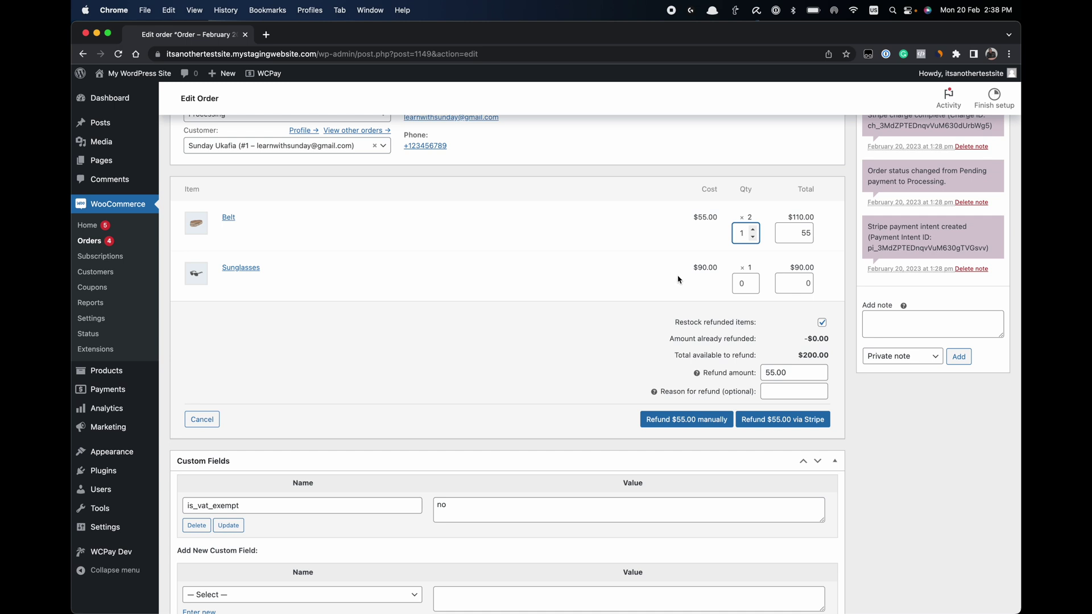
scroll(774, 331, down, 1)
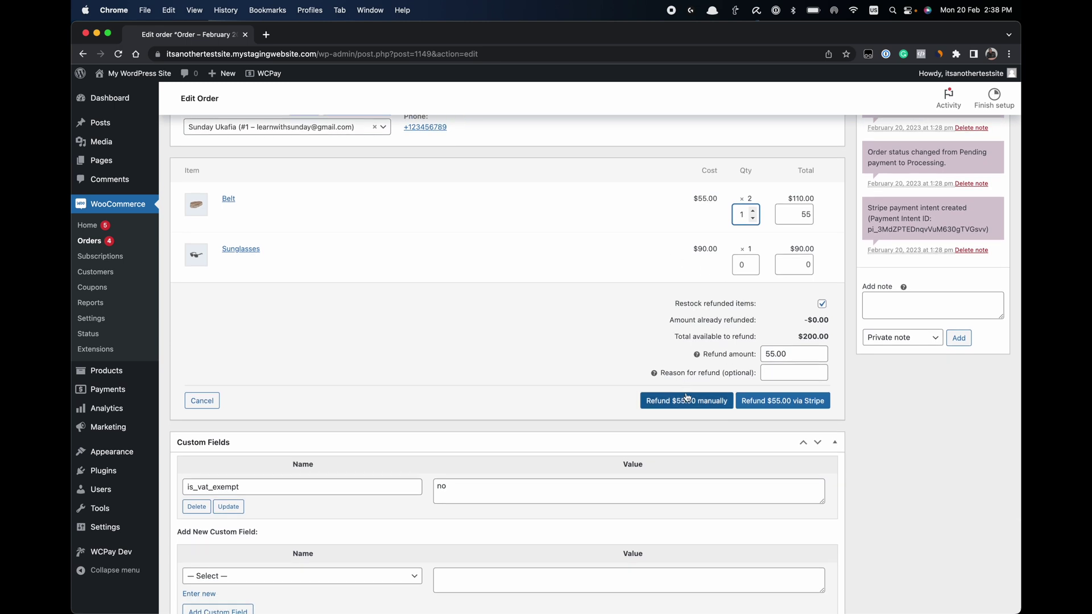
click(791, 377)
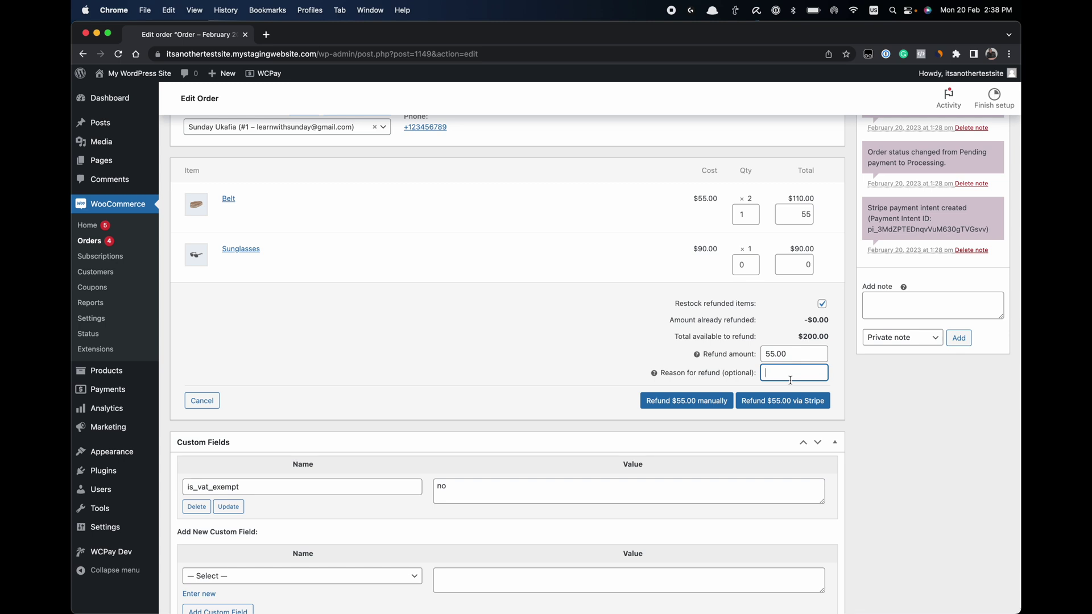
text(Cuso)
text(omer)
key(super+a)
text(Produc)
text(t unav)
text(ilable)
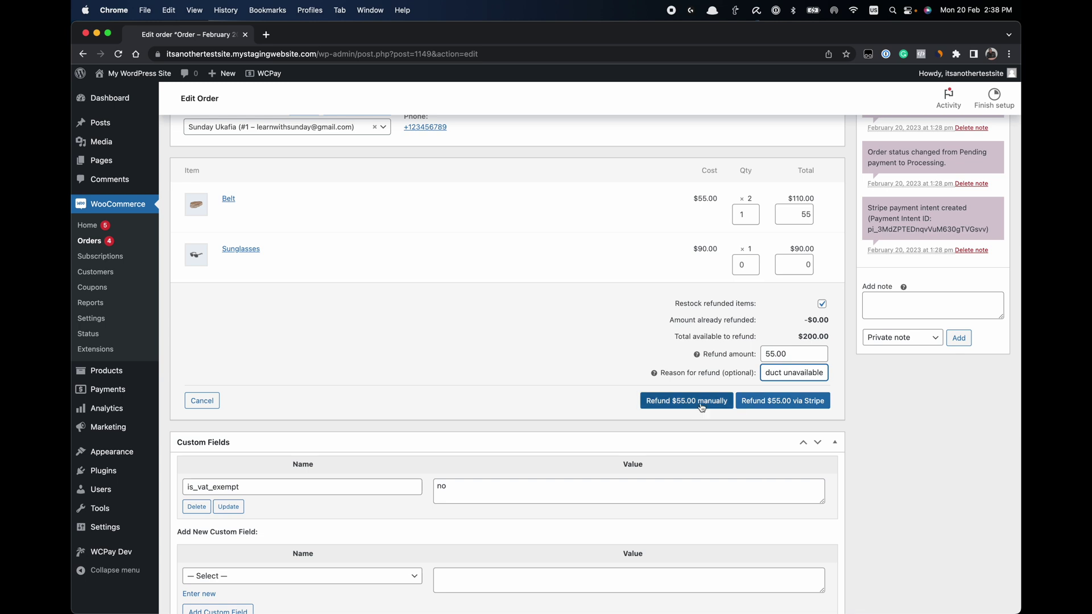
click(710, 404)
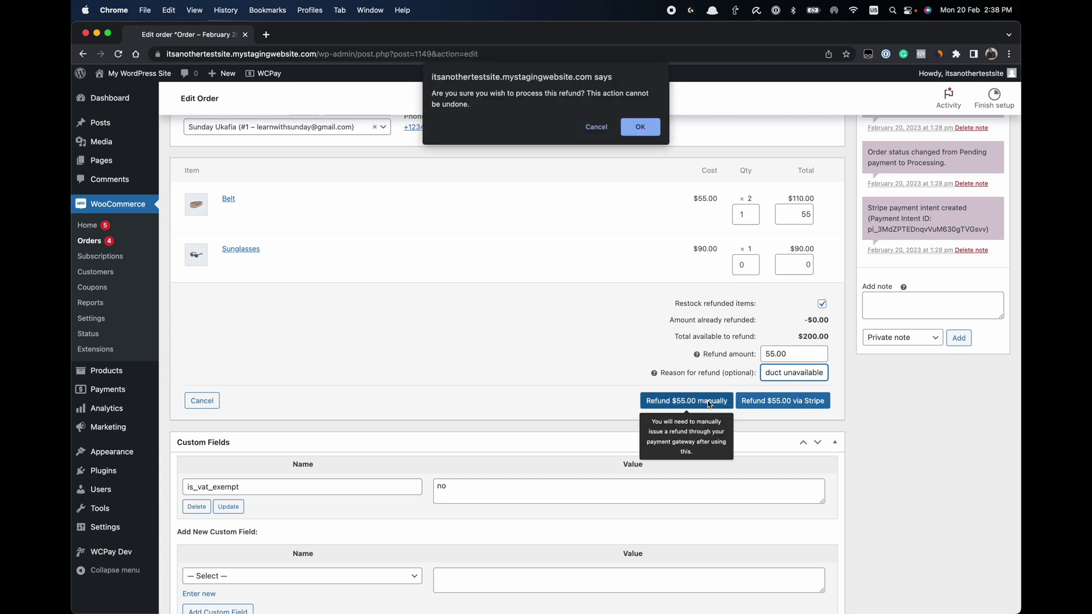
click(649, 130)
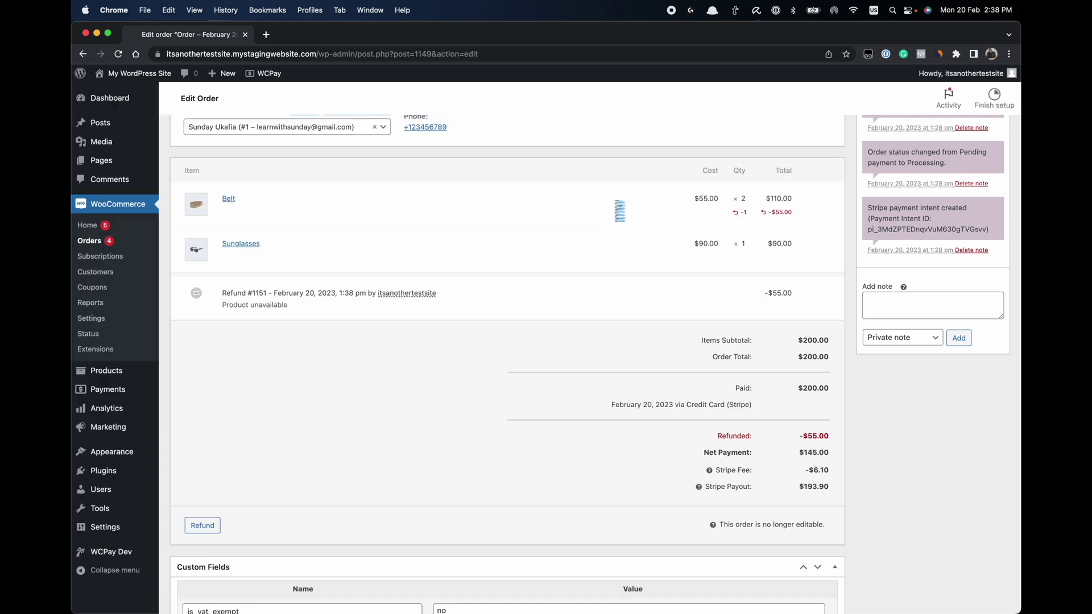
Step: Review the partially refunded order's items, totals, status, and order notes
scroll(623, 213, up, 1)
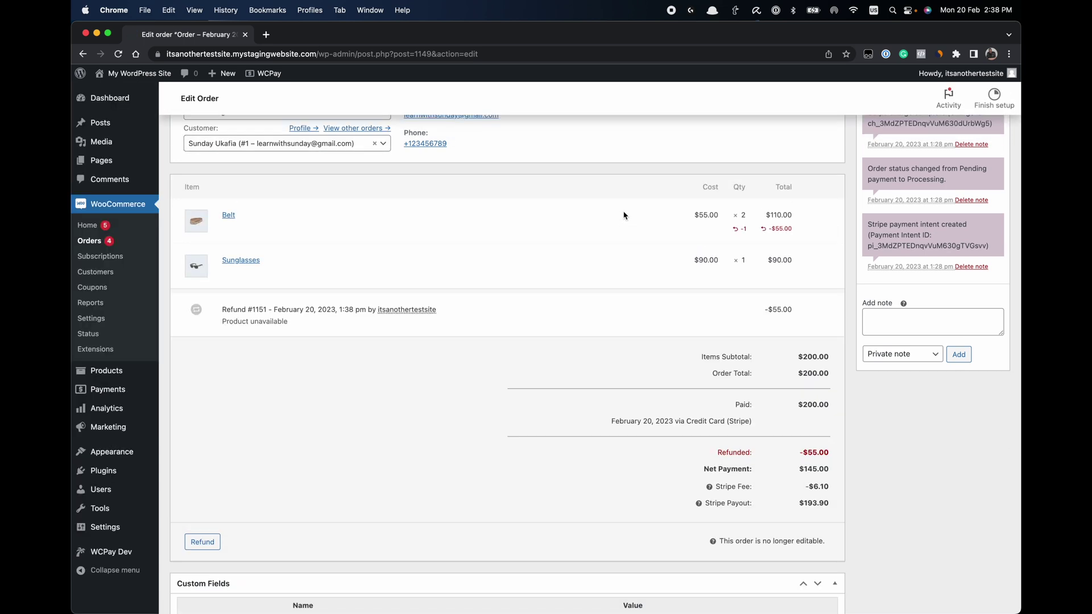
scroll(624, 216, up, 1)
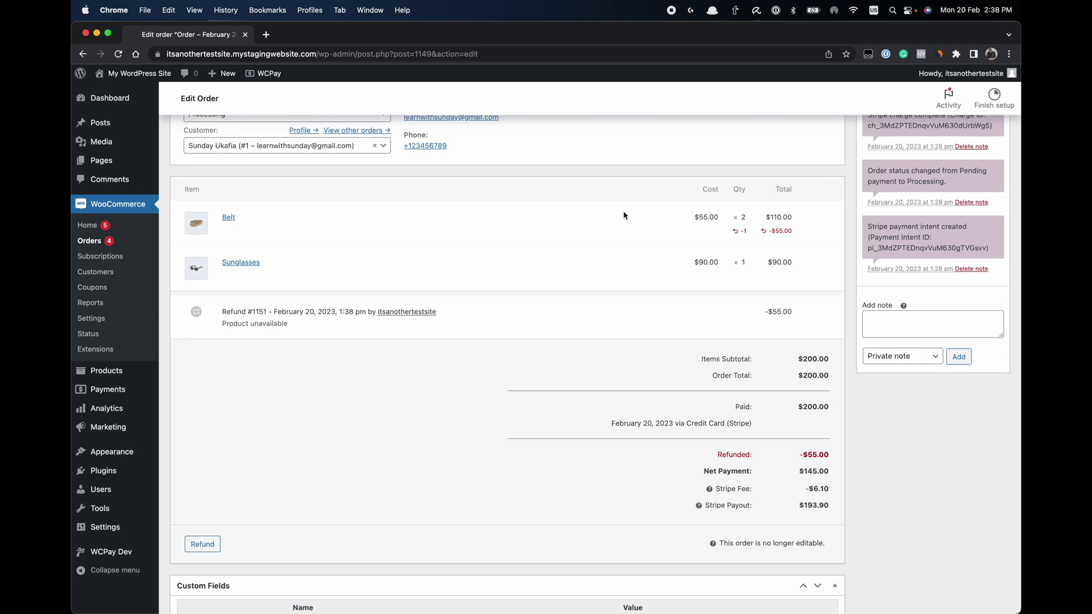
scroll(624, 216, up, 1)
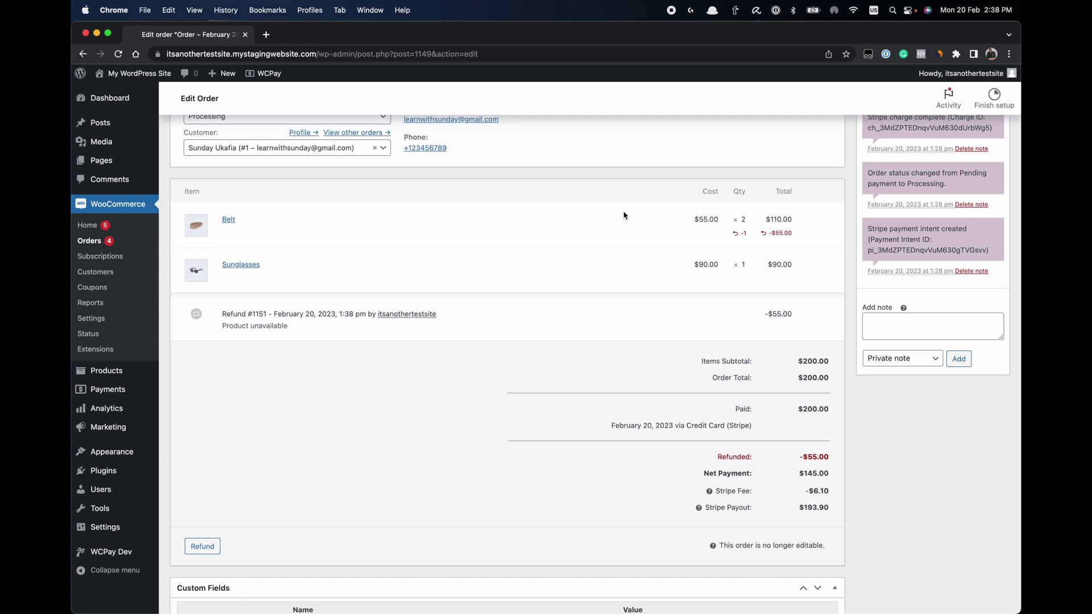
scroll(624, 216, up, 2)
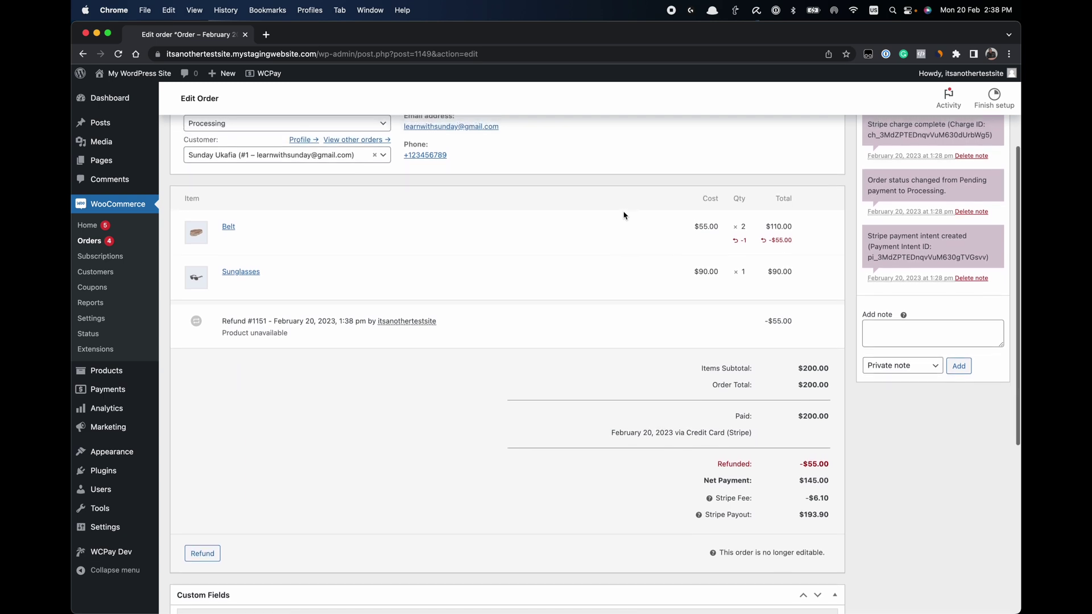
scroll(624, 216, up, 3)
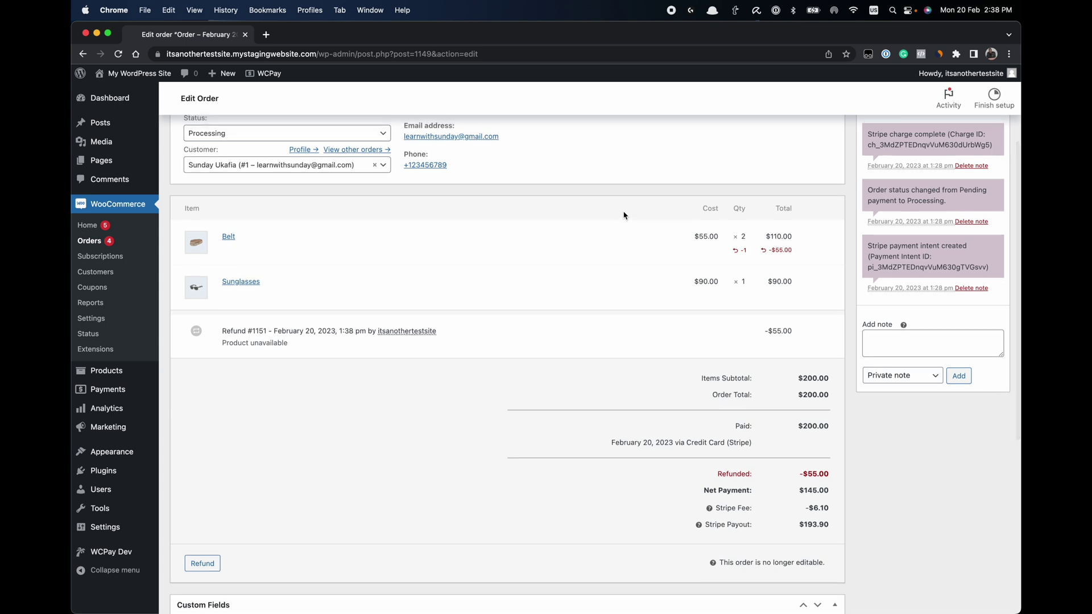
scroll(624, 216, up, 5)
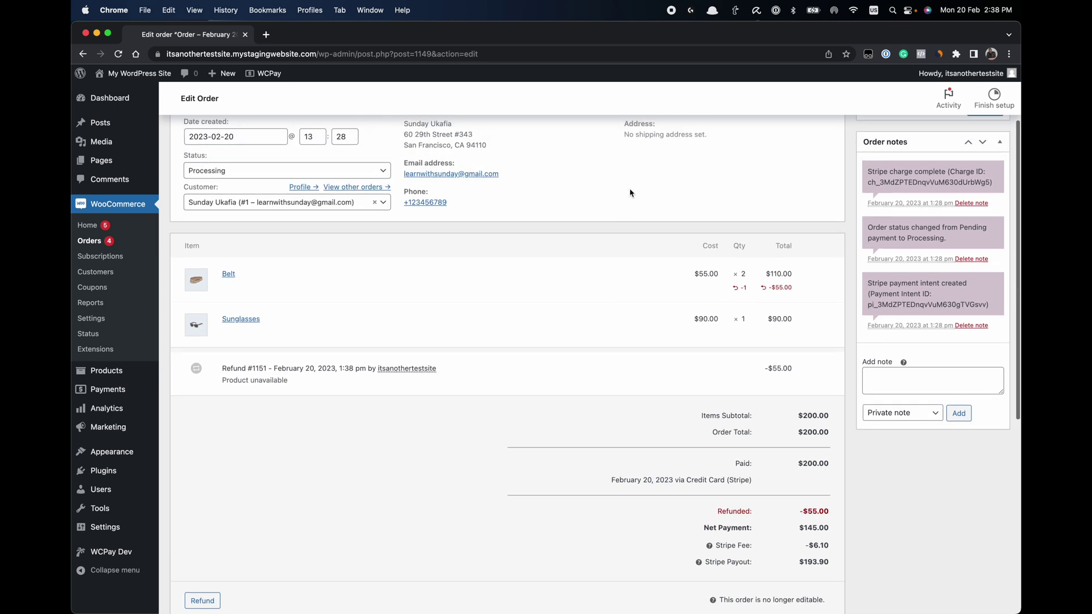
Step: Examine the order notes, the Belt's refunded quantity and amount, the refund entry, and the net payment on the partially refunded order
scroll(630, 193, up, 5)
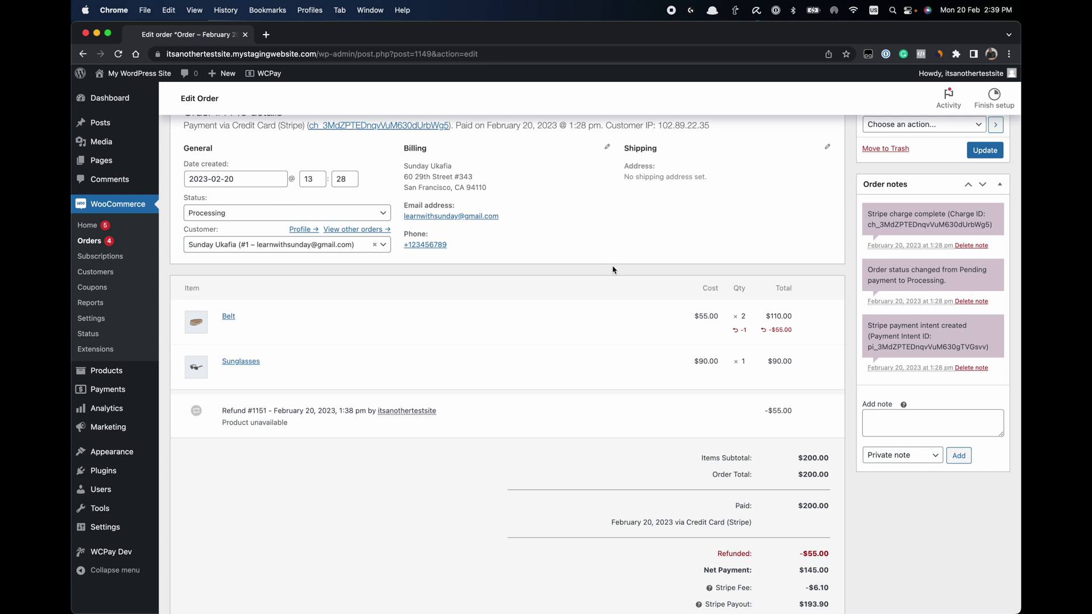
scroll(609, 301, up, 5)
scroll(626, 297, down, 10)
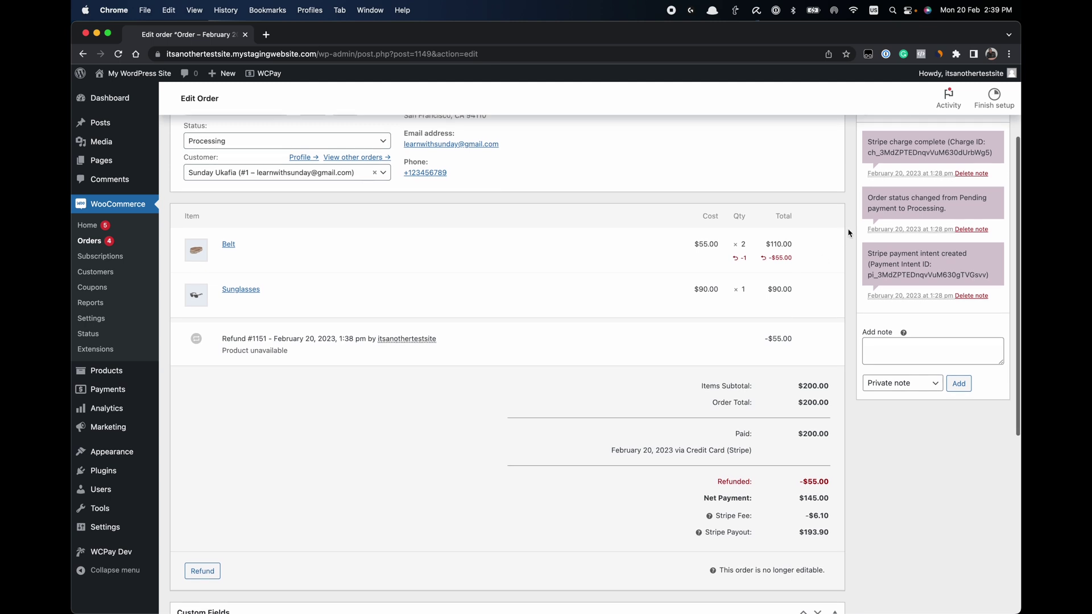
scroll(848, 231, up, 5)
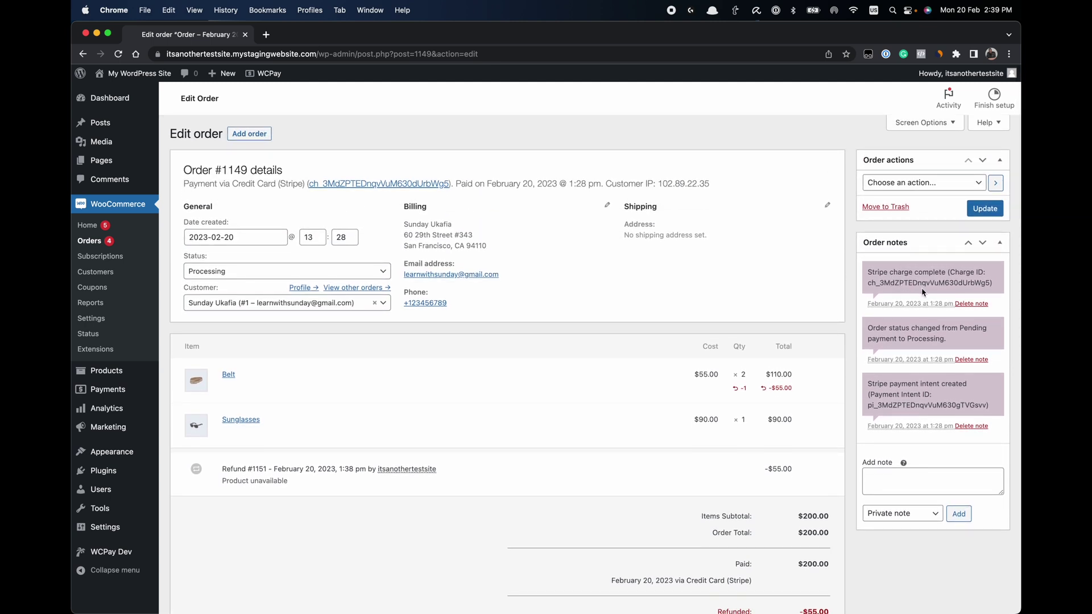
scroll(799, 446, down, 3)
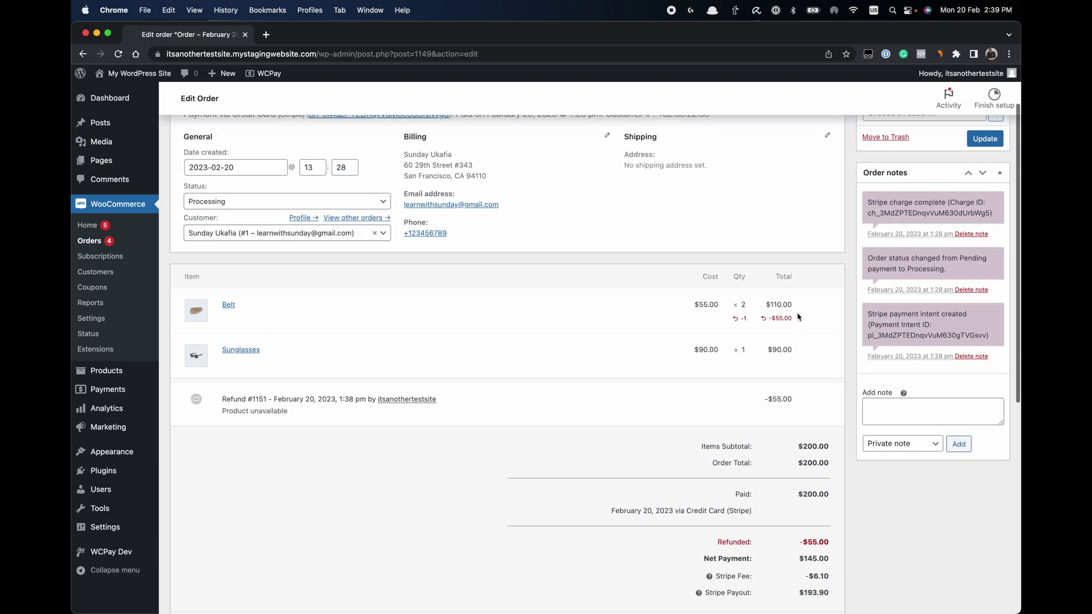
scroll(809, 360, down, 5)
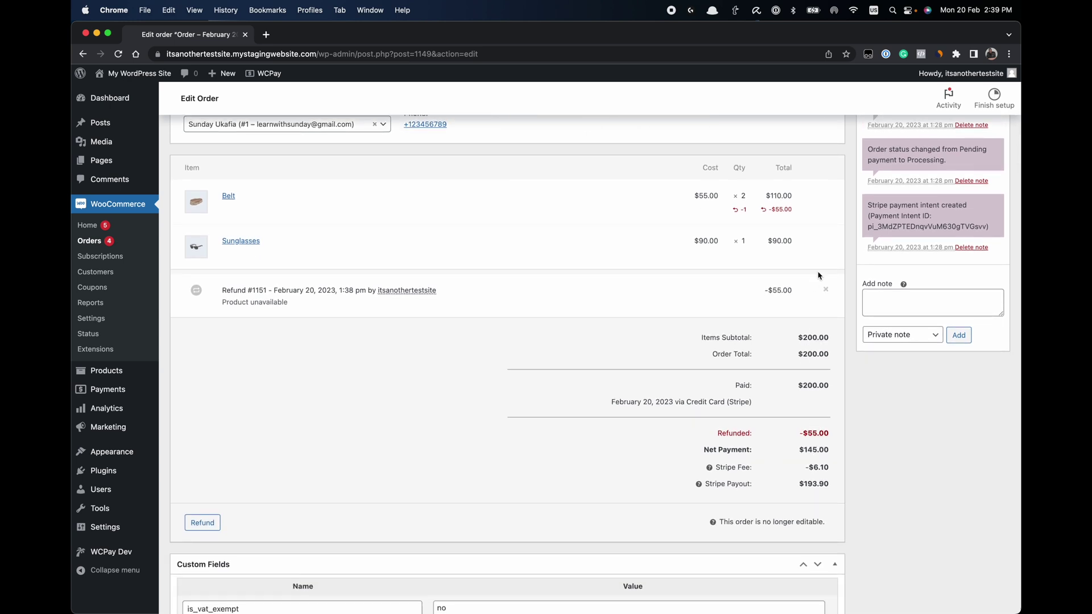
scroll(828, 243, up, 1)
scroll(827, 243, up, 2)
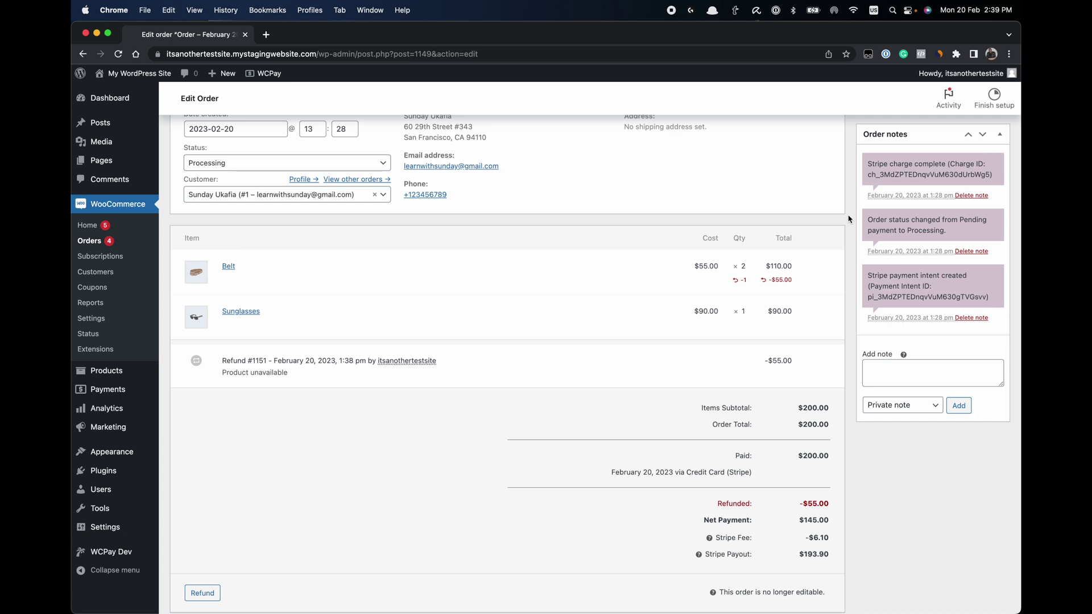
Step: Compare the order's details with its refund entry, and check the order status options without changing the status
scroll(572, 284, up, 3)
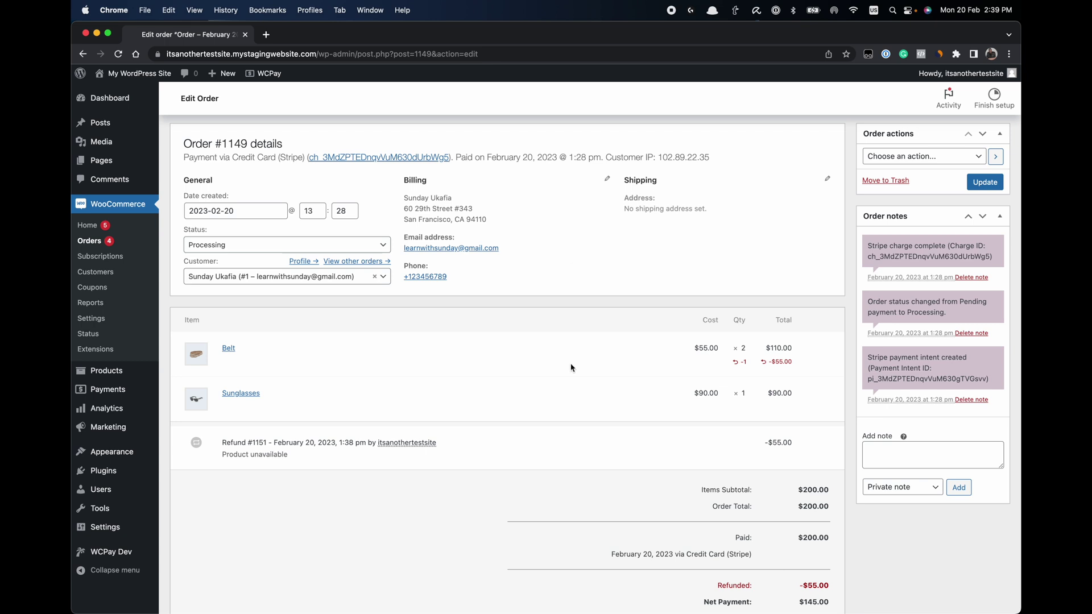
scroll(572, 367, down, 1)
scroll(571, 367, down, 1)
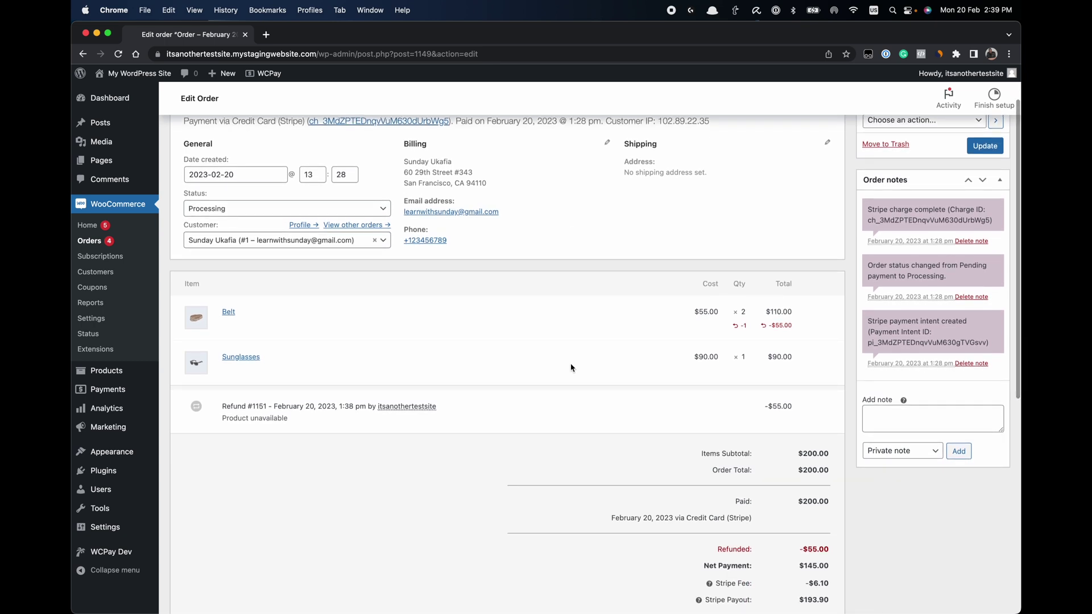
scroll(571, 367, up, 1)
scroll(571, 367, down, 1)
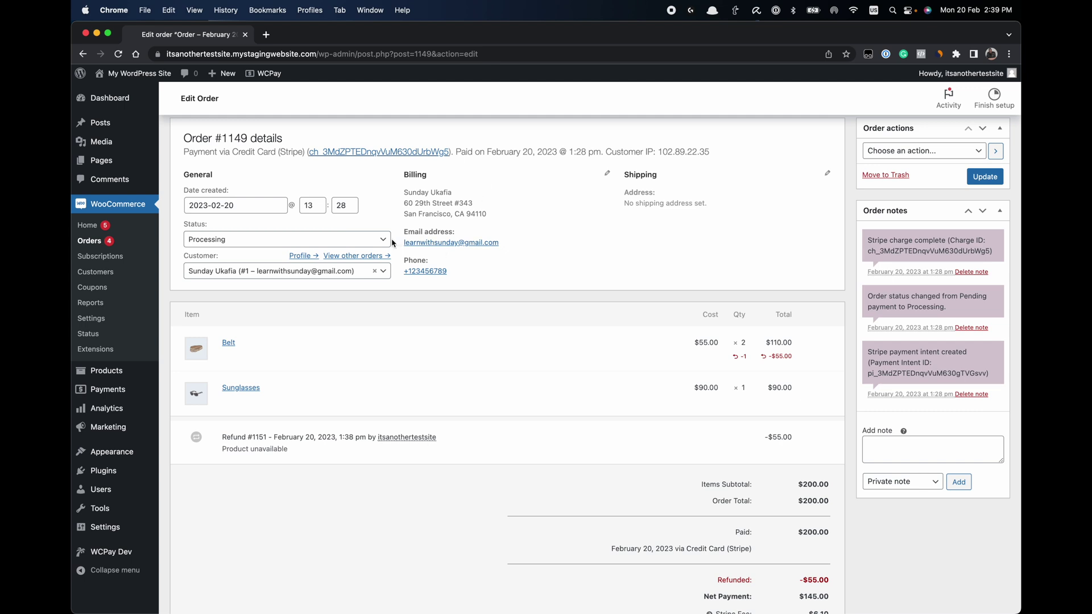
click(374, 244)
click(535, 199)
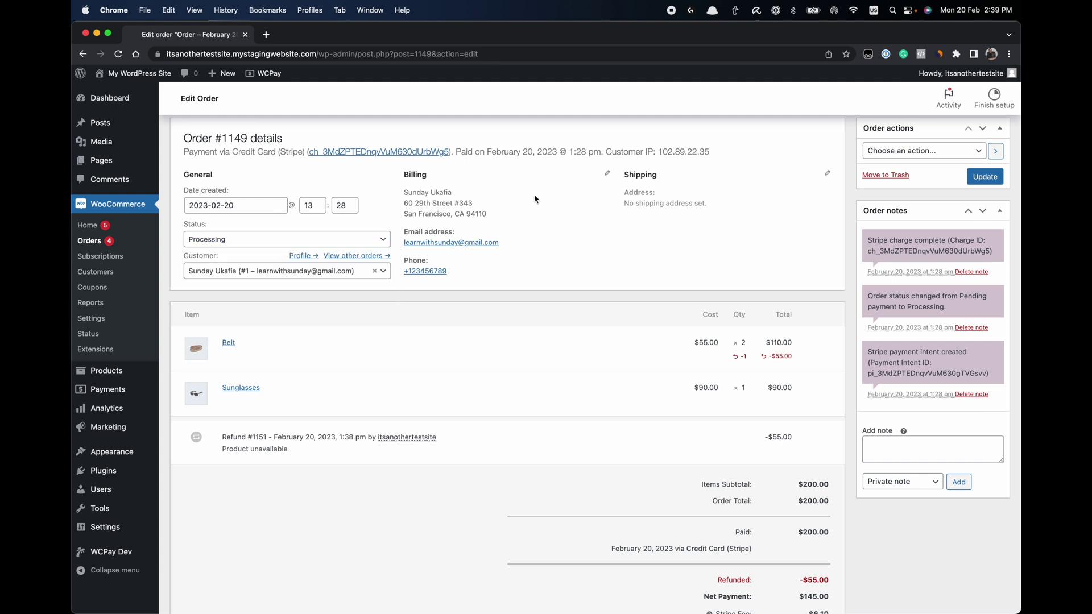